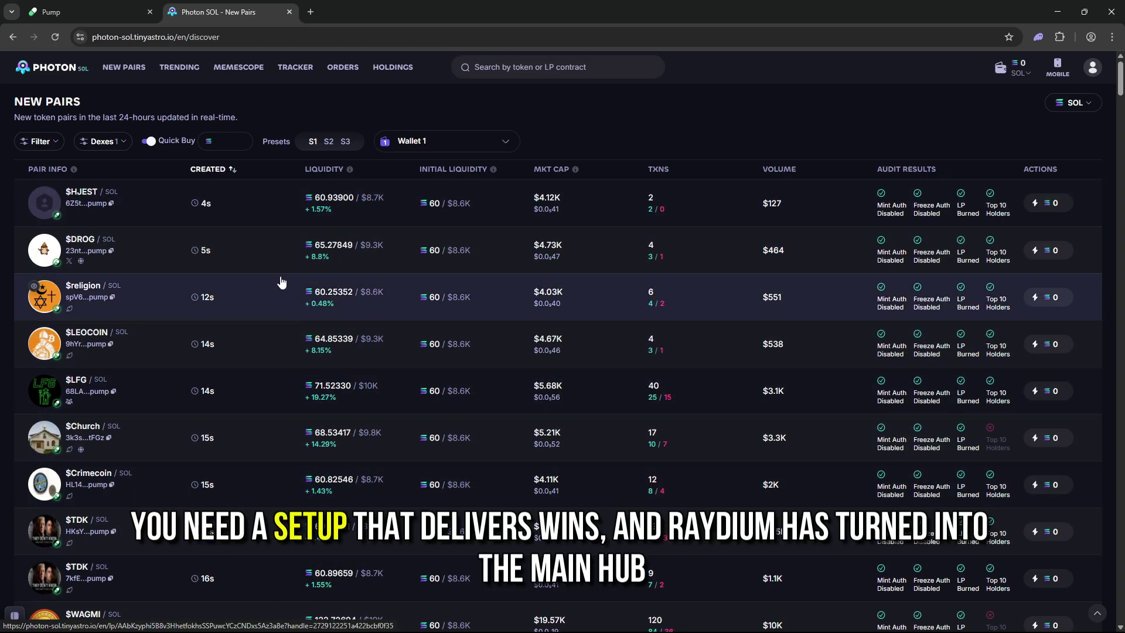
Limit the new pairs list to the Raydium exchange instead of Pump.fun and browse the filtered tokens.
left_click(110, 144)
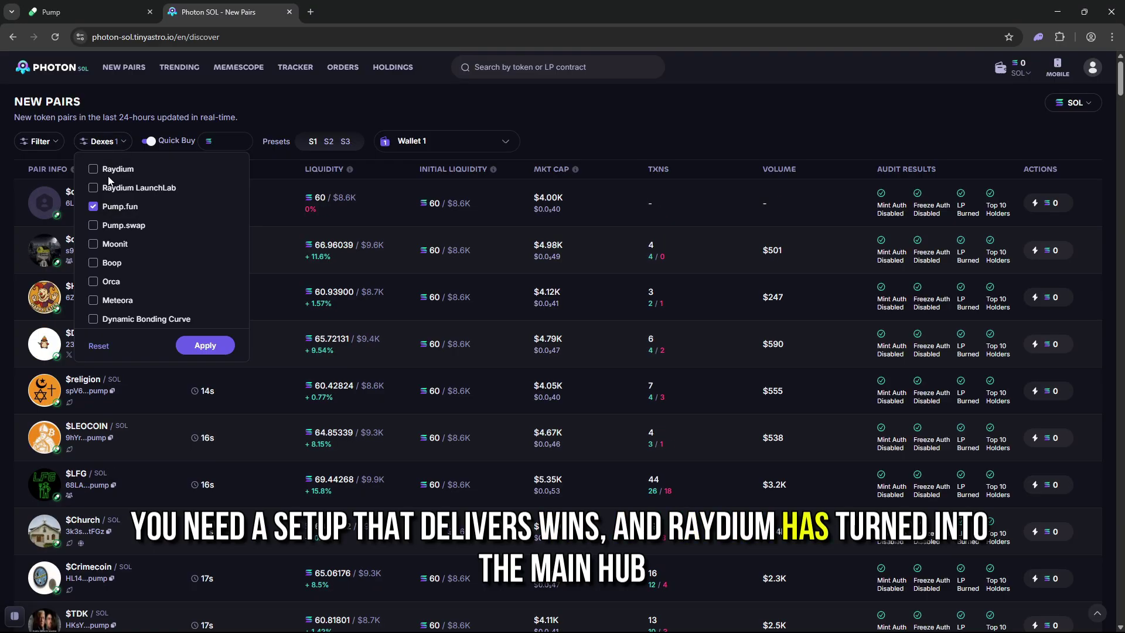
left_click(108, 169)
left_click(103, 208)
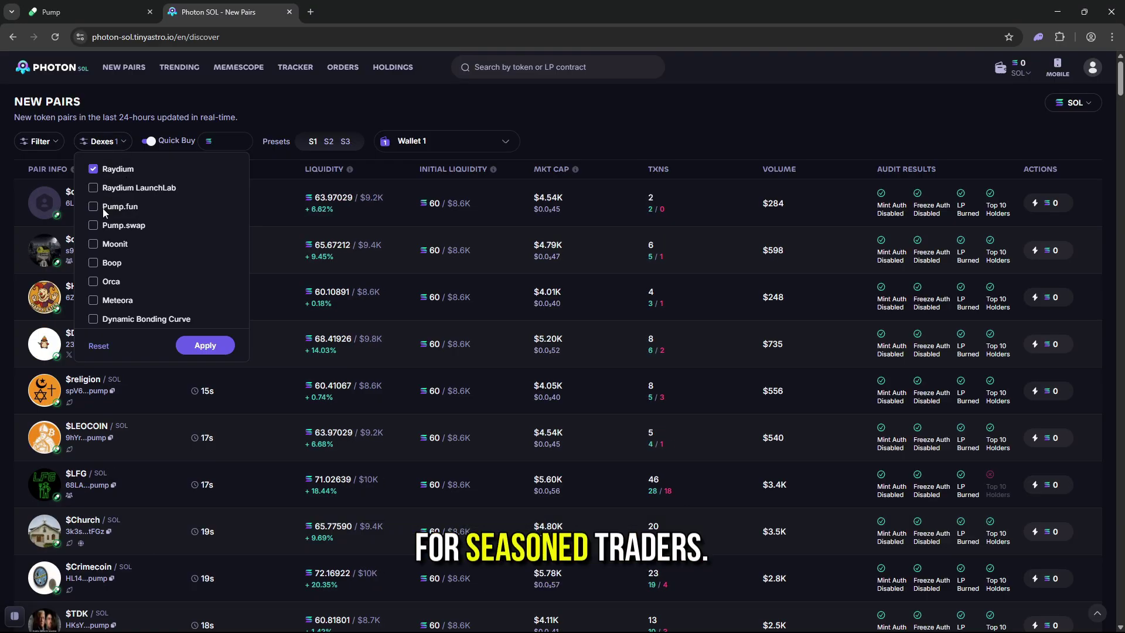
left_click(205, 345)
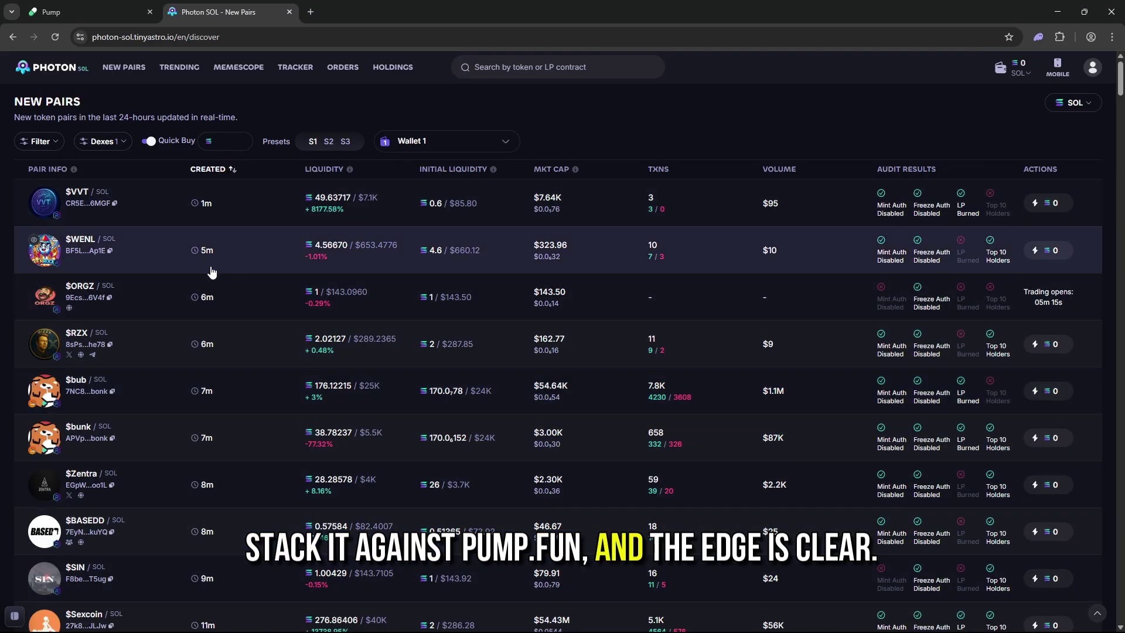
scroll(650, 539, "down", 4)
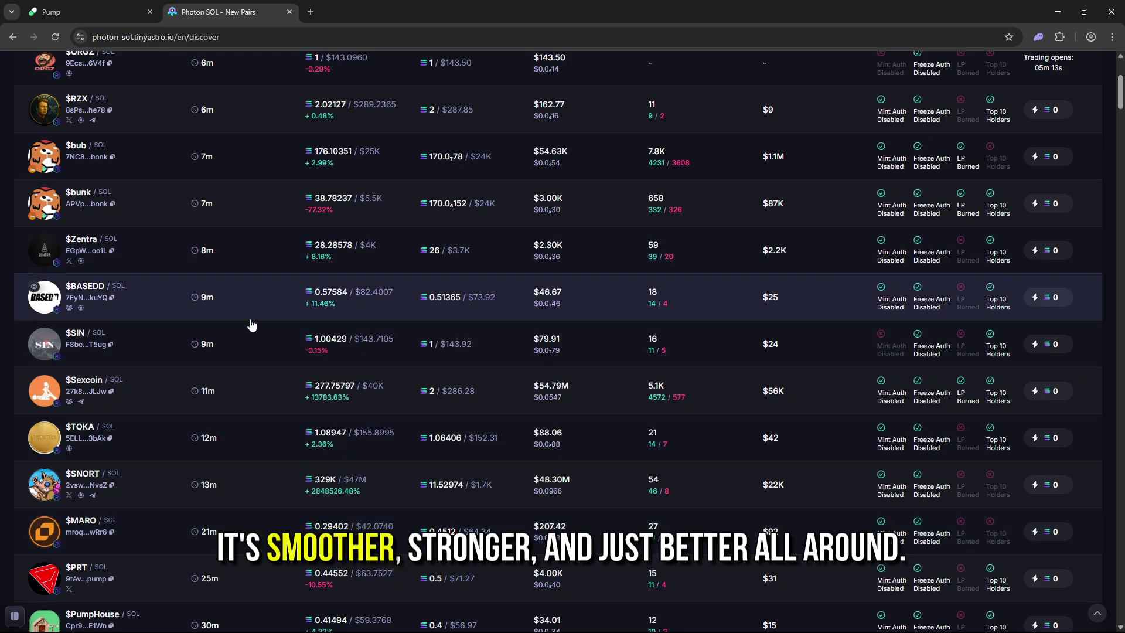
scroll(278, 499, "down", 4)
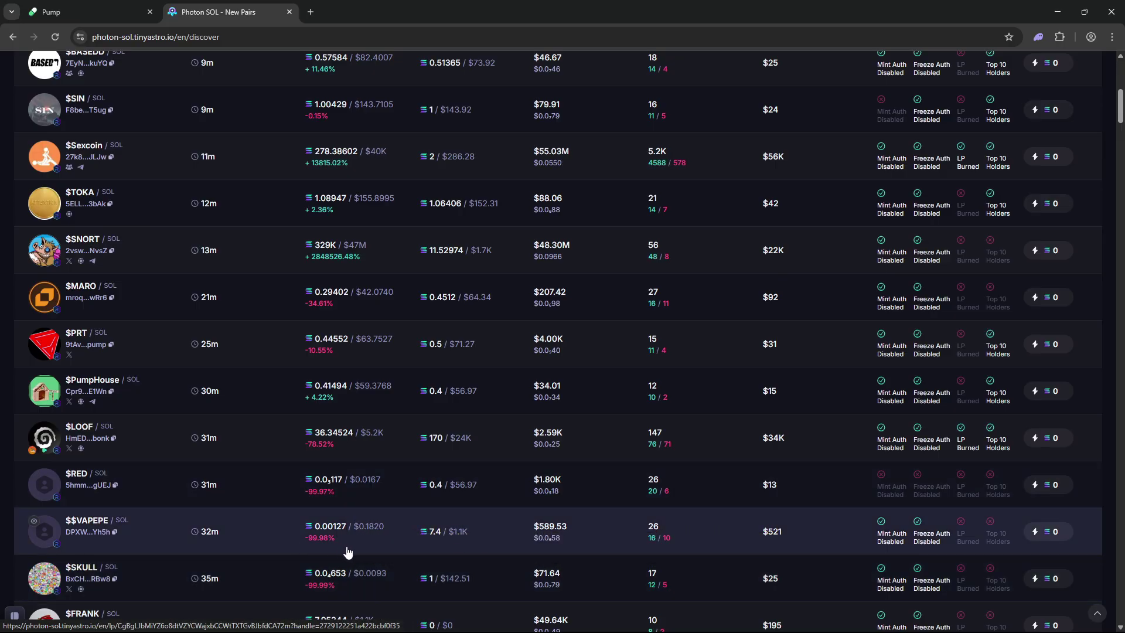
scroll(886, 487, "up", 6)
scroll(887, 487, "up", 2)
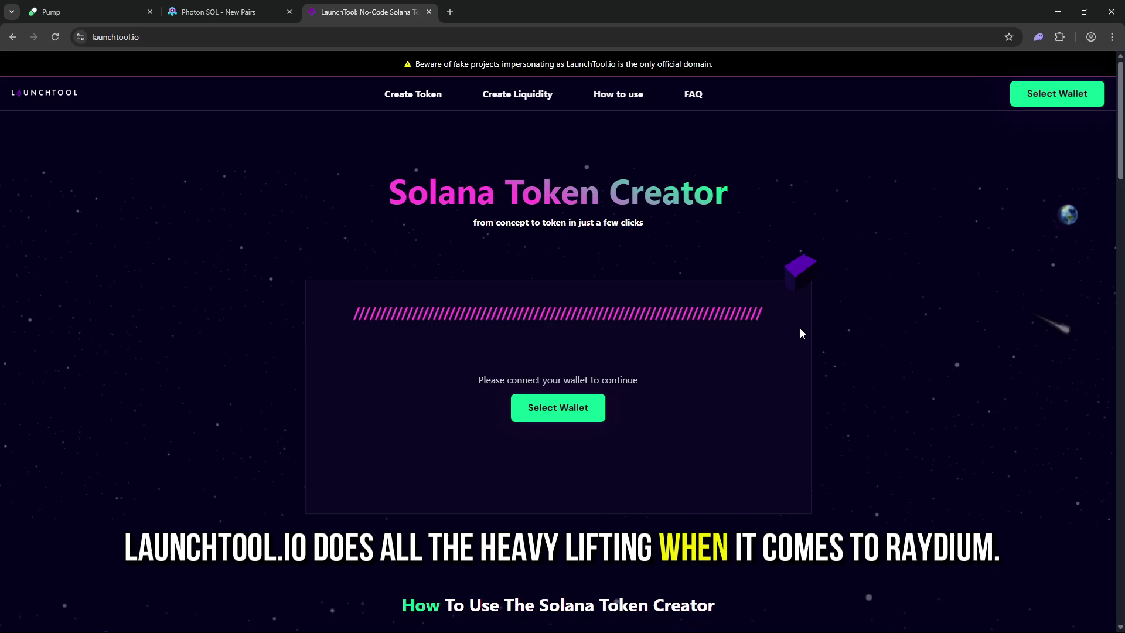
On LaunchTool, examine the home page's token creator instructions and the section on how to use the service.
scroll(856, 307, "down", 3)
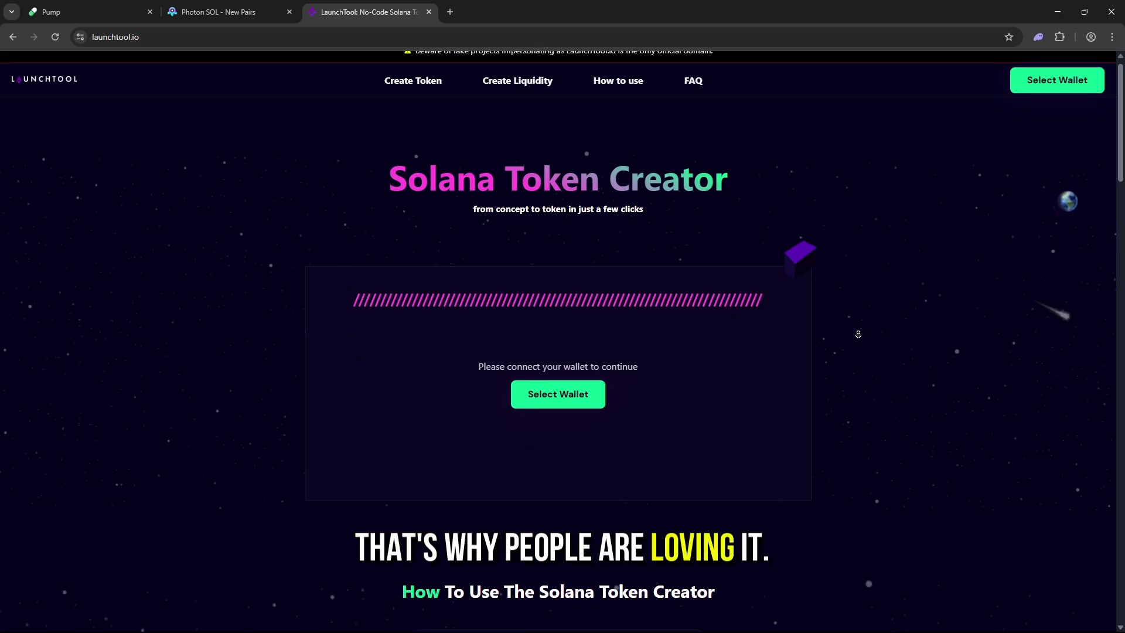
scroll(877, 337, "down", 4)
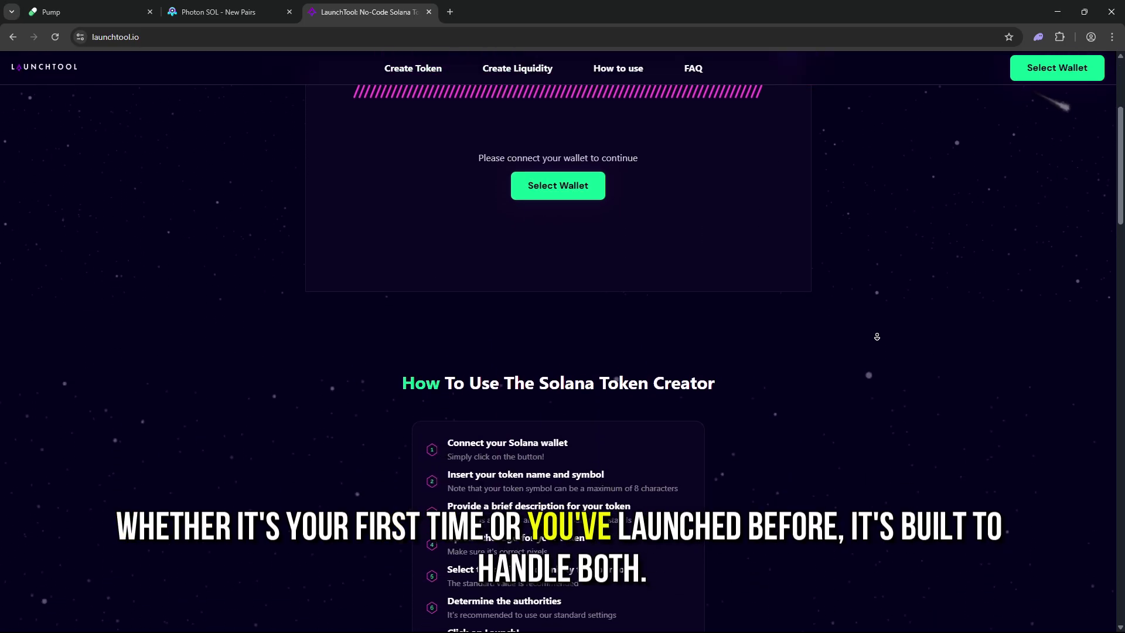
scroll(877, 337, "down", 4)
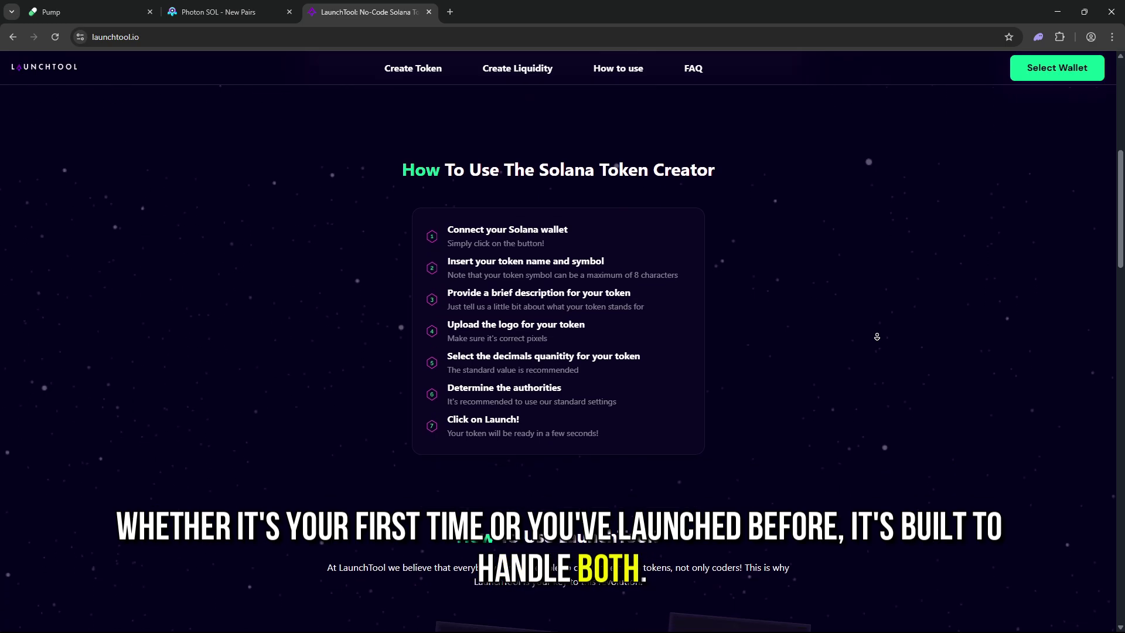
scroll(878, 336, "down", 4)
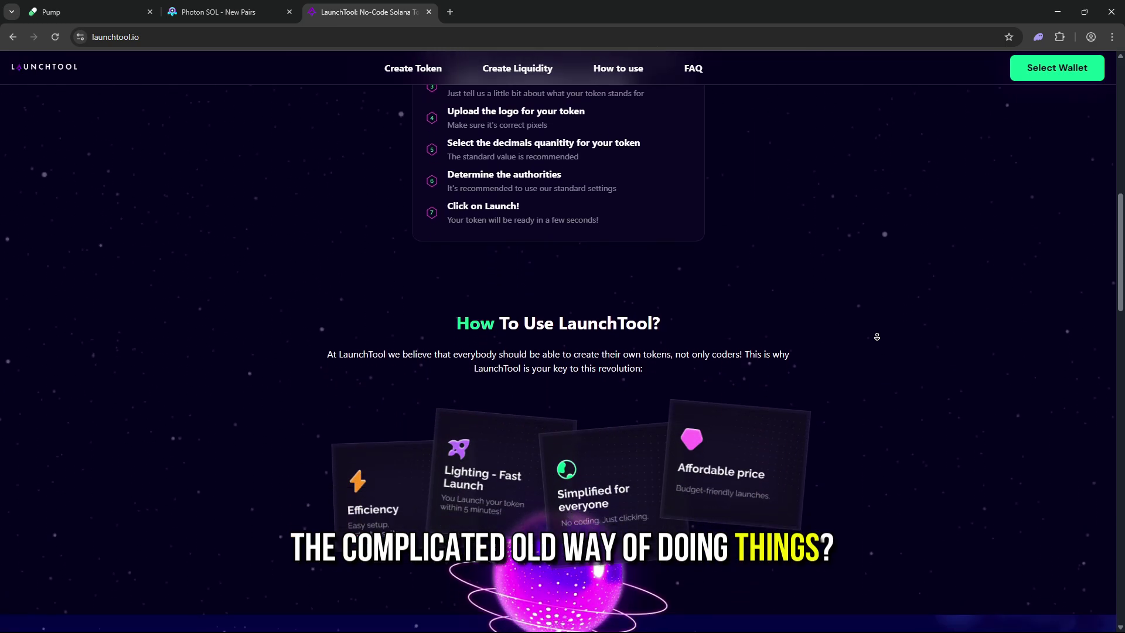
scroll(877, 337, "down", 4)
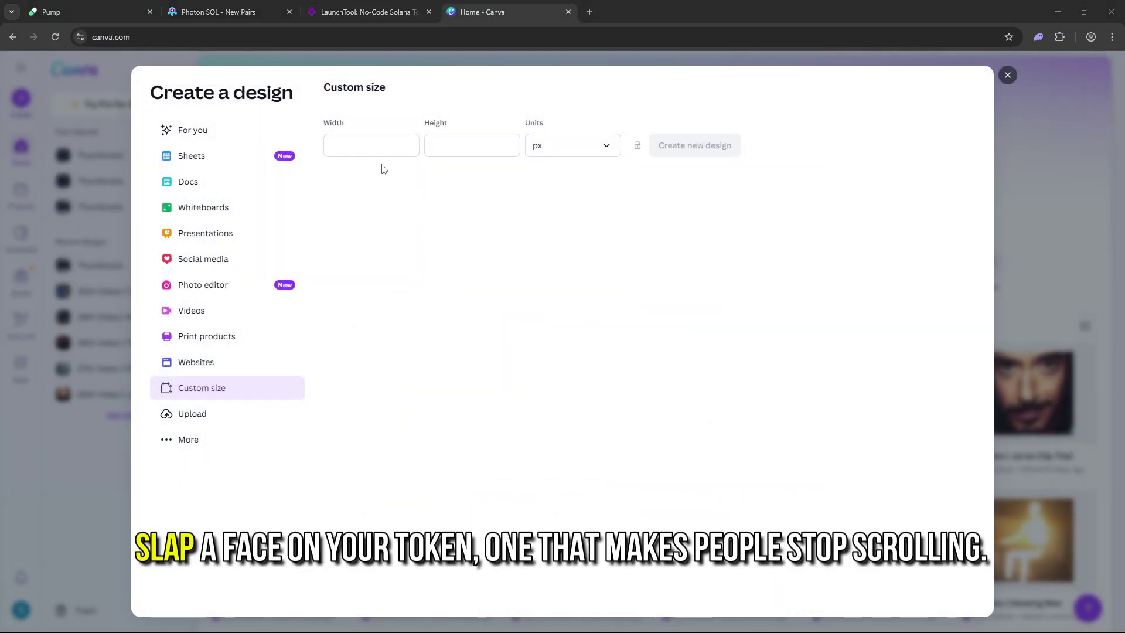
In Canva, create a 128 × 128 px design and enlarge the pasted cat image until it covers the whole page.
left_click(368, 154)
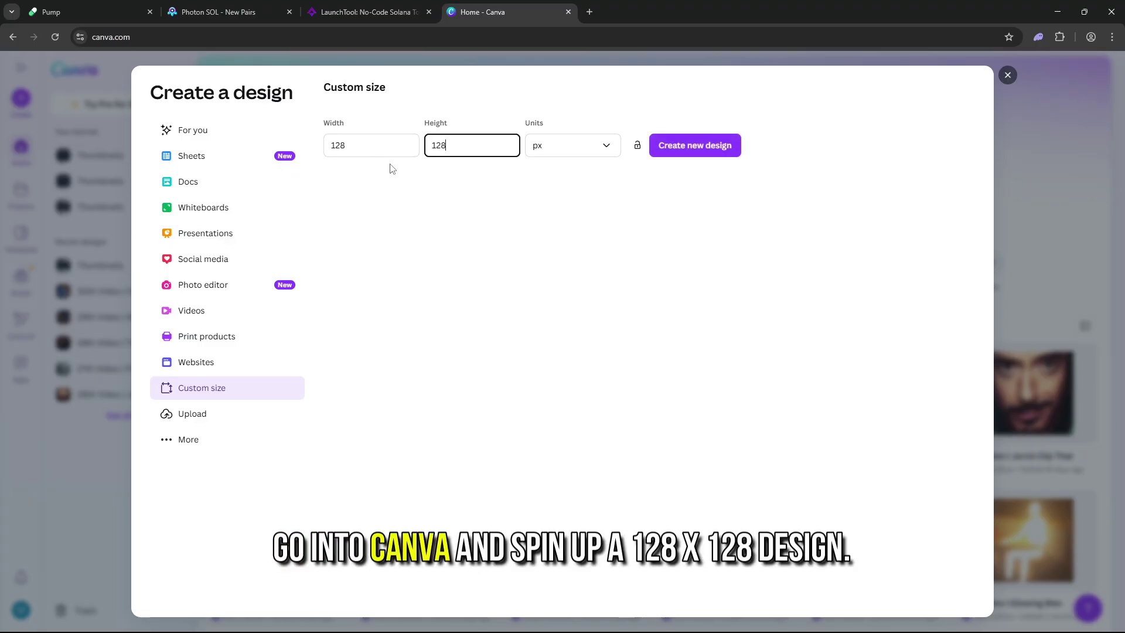
left_click(717, 155)
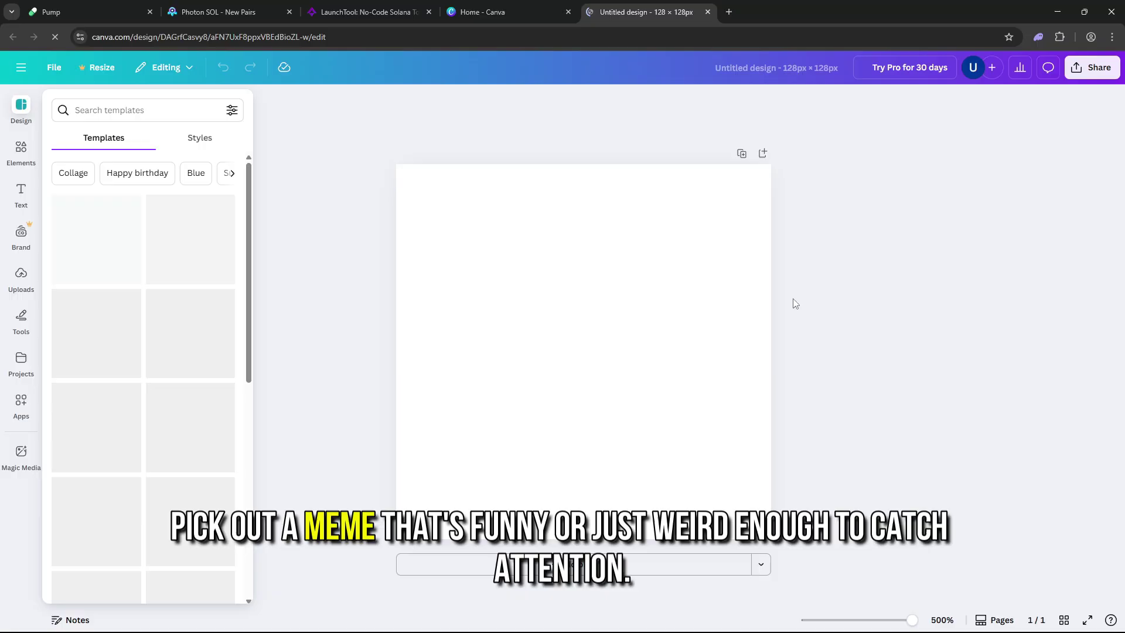
key("ctrl+v")
left_click_drag(446, 212, 359, 129)
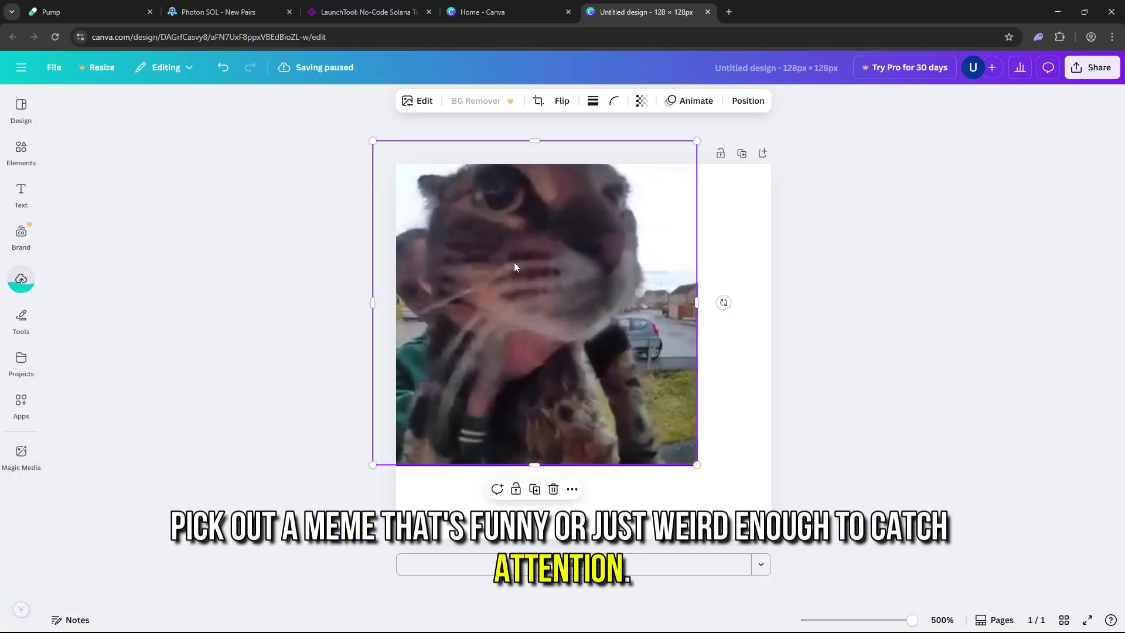
left_click_drag(696, 465, 808, 576)
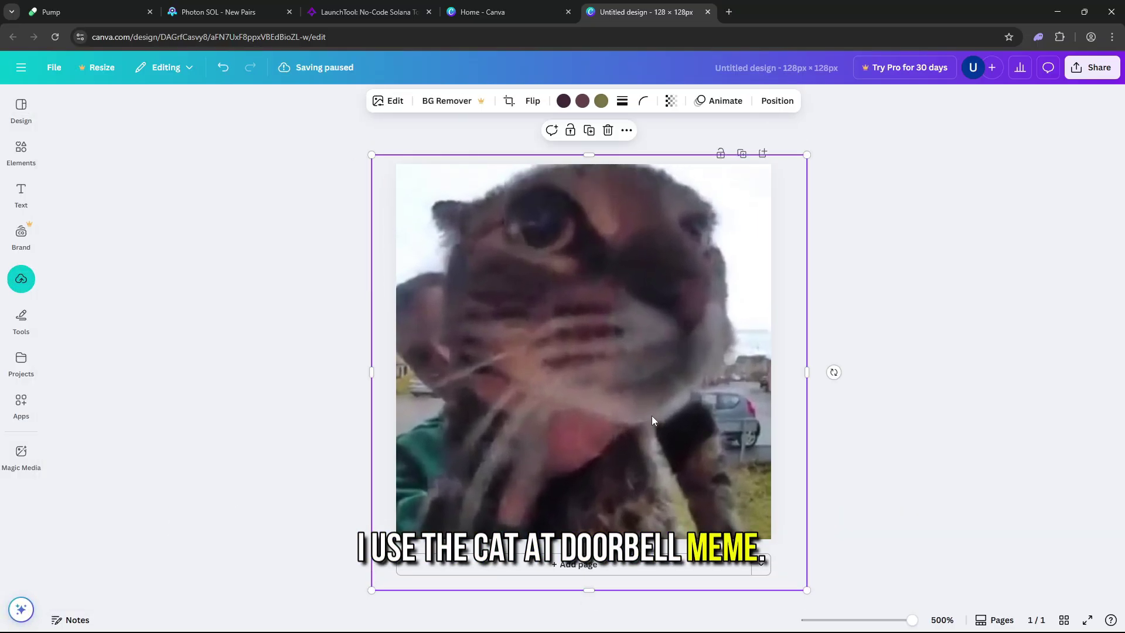
left_click(899, 391)
Download the finished cat design from the sharing options.
left_click(1091, 67)
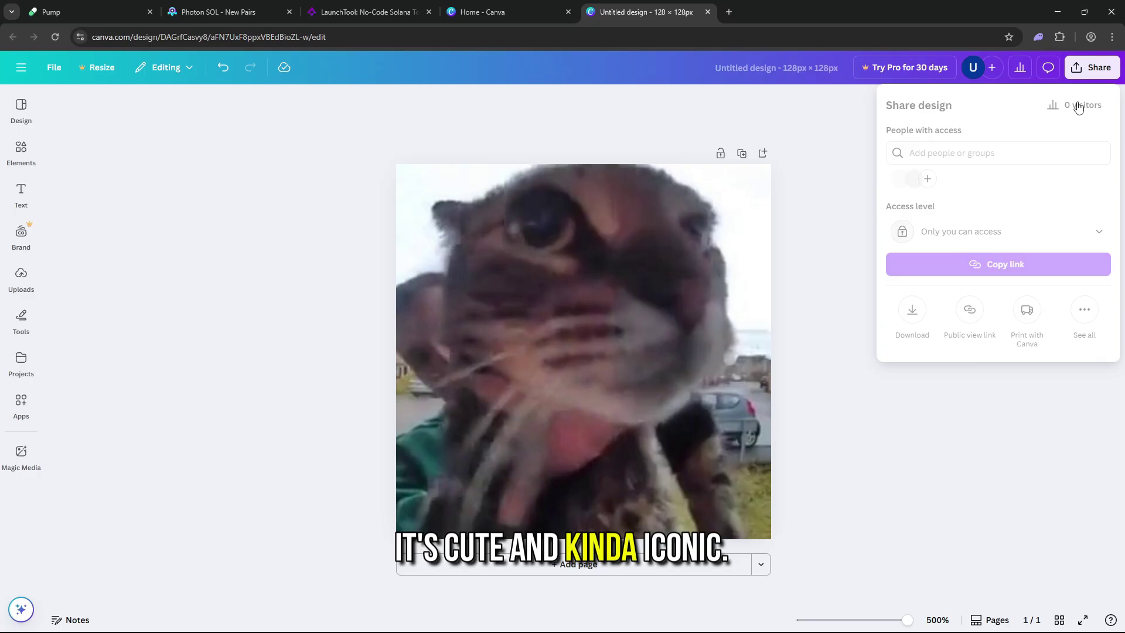
left_click(914, 308)
left_click(962, 333)
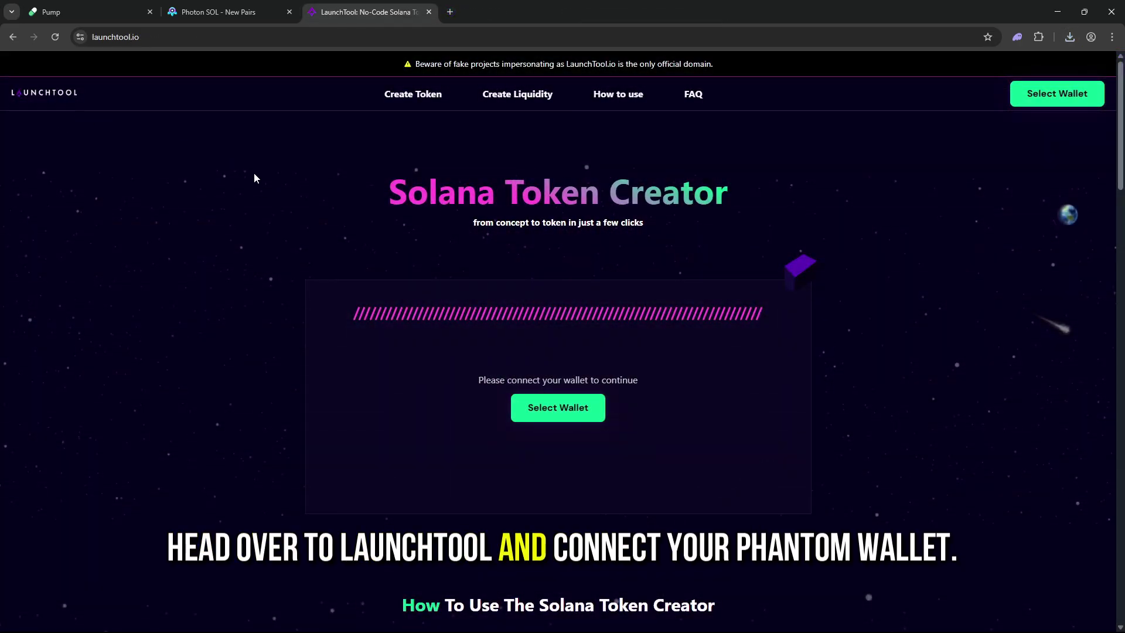
In LaunchTool, connect the Phantom wallet and enter the token name Cat at Door with the symbol MEOW.
left_click(575, 415)
left_click(530, 375)
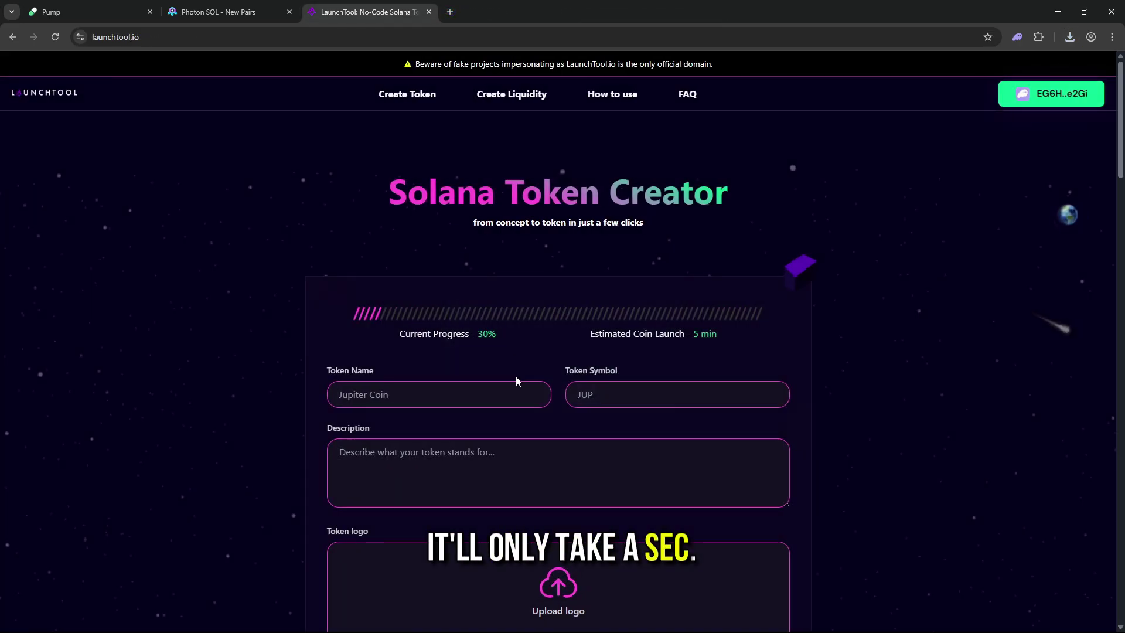
left_click(391, 385)
type("Cat at Door")
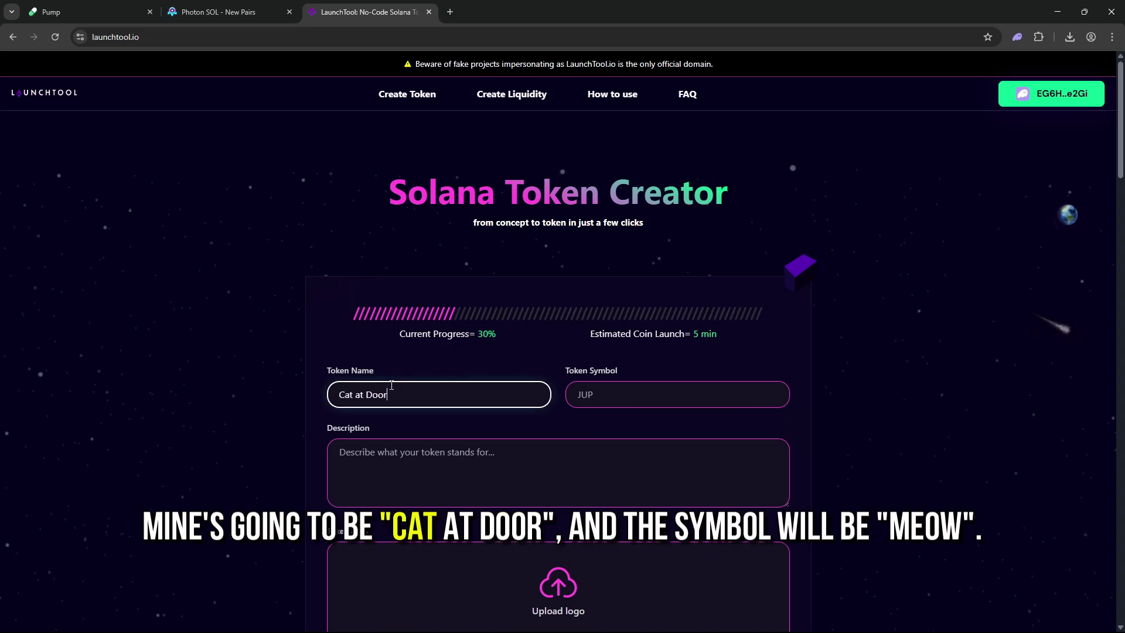
key("Tab")
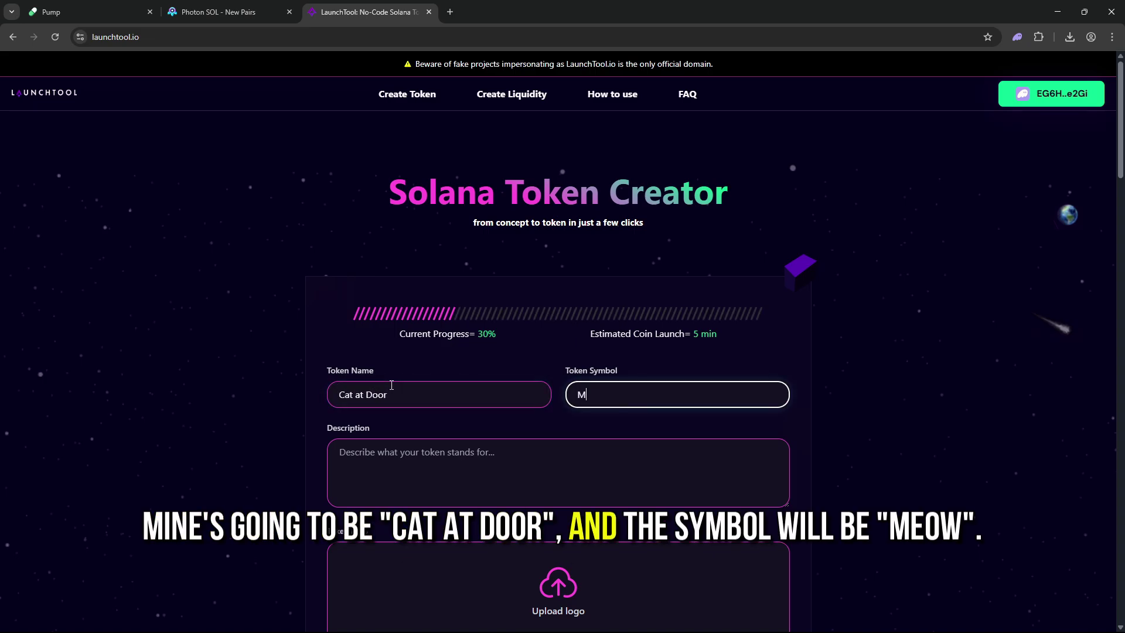
scroll(453, 423, "down", 1)
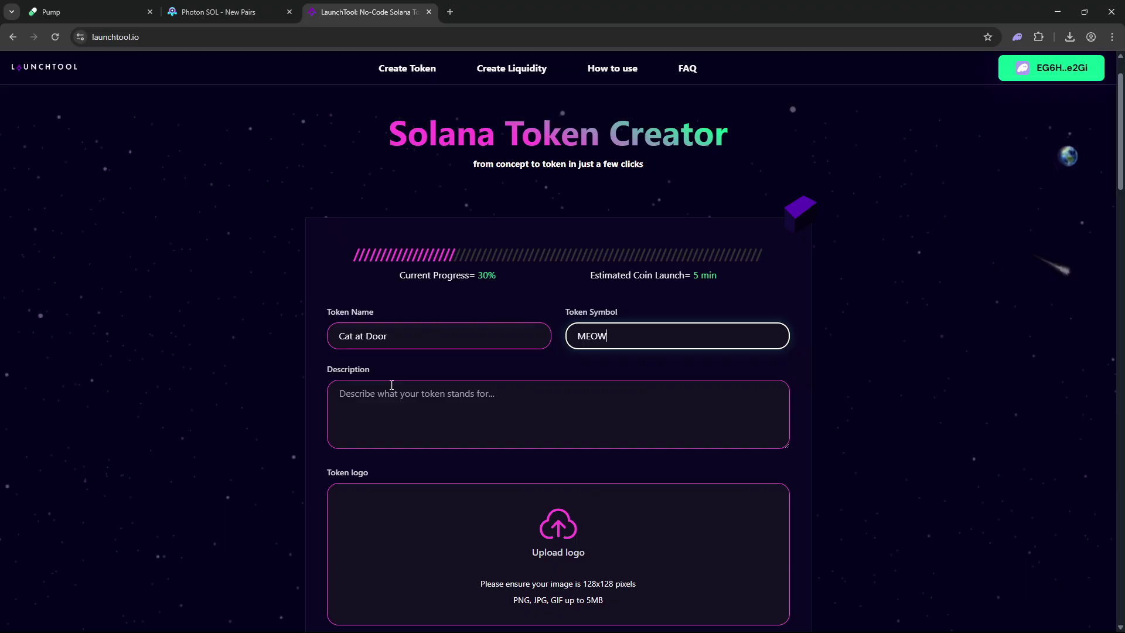
Upload the cat image as the token logo, leave the description empty, and continue to the supply settings.
left_click(533, 403)
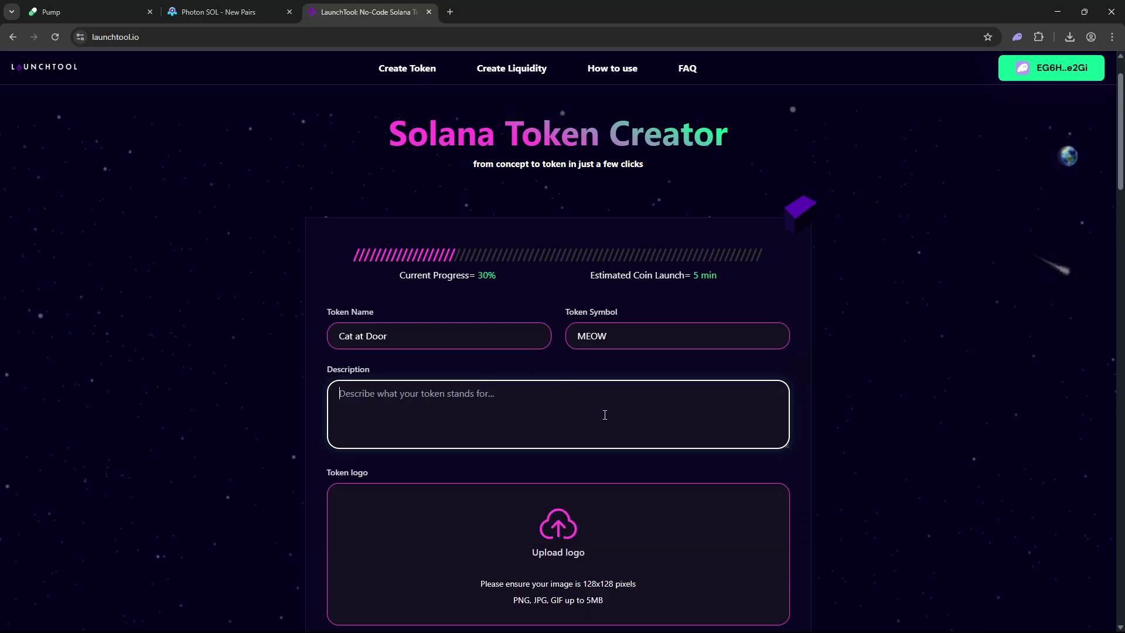
left_click(551, 530)
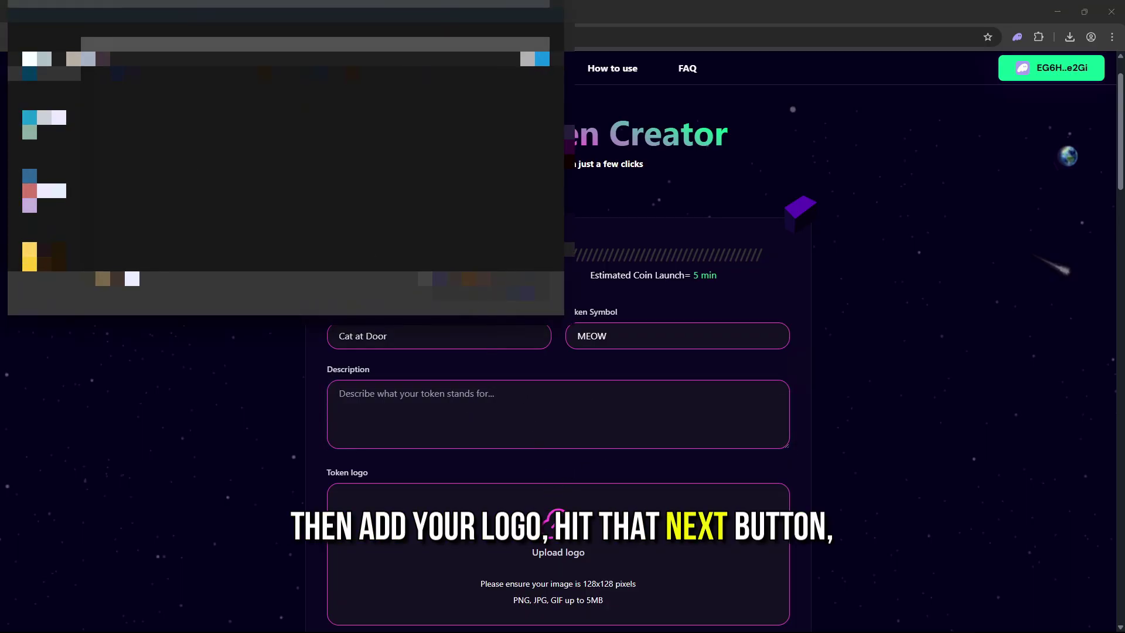
key("Return")
scroll(523, 497, "down", 1)
scroll(522, 496, "down", 1)
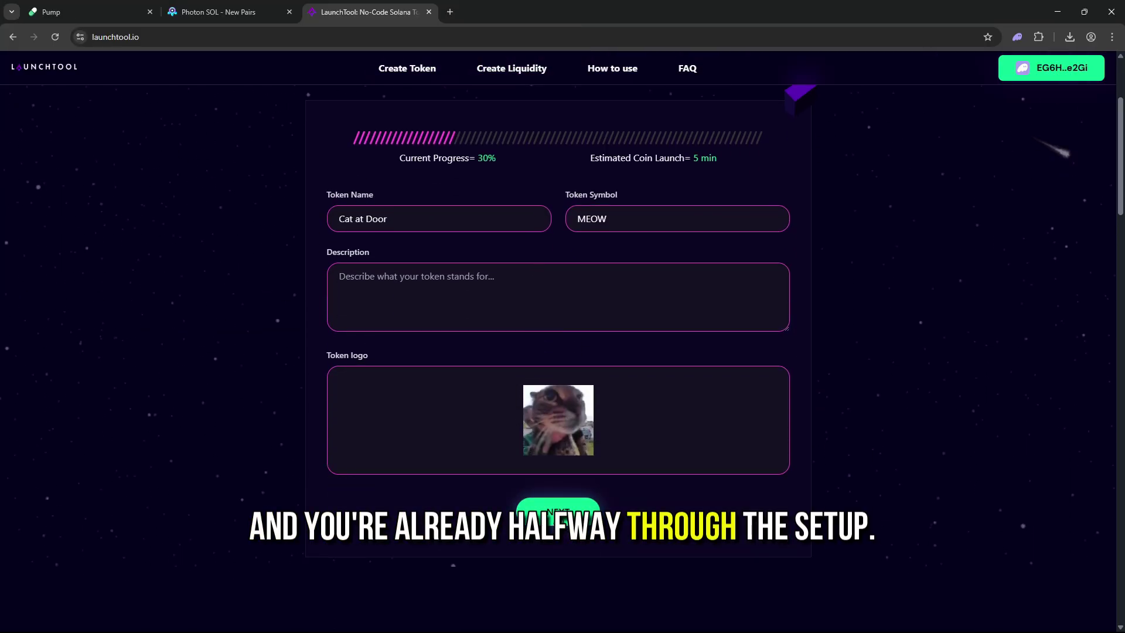
left_click(558, 514)
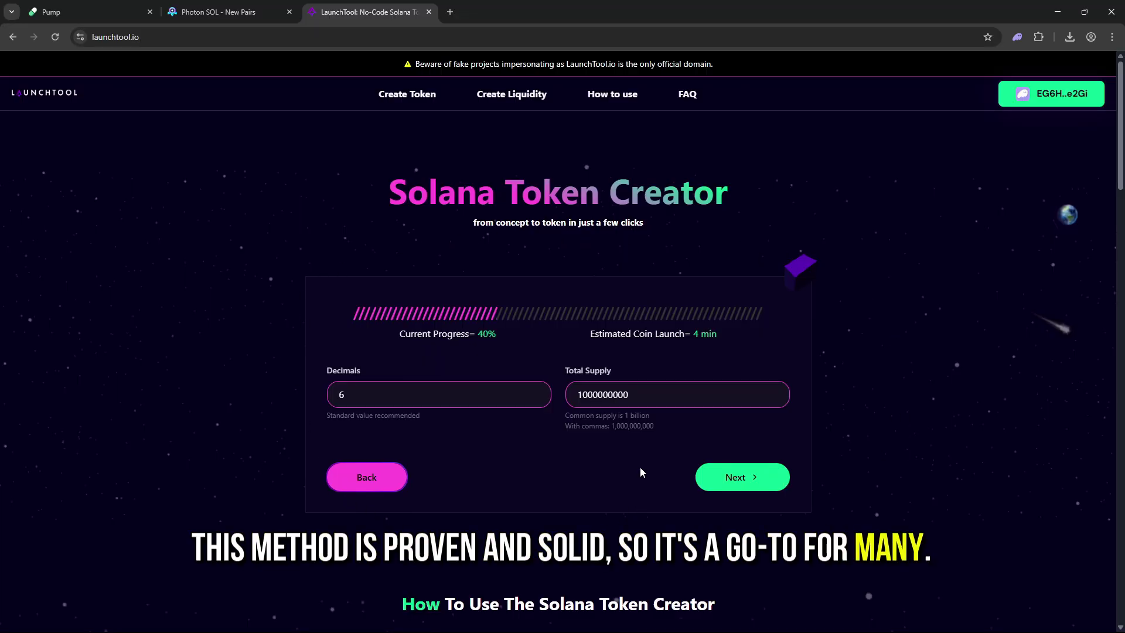
left_click(623, 400)
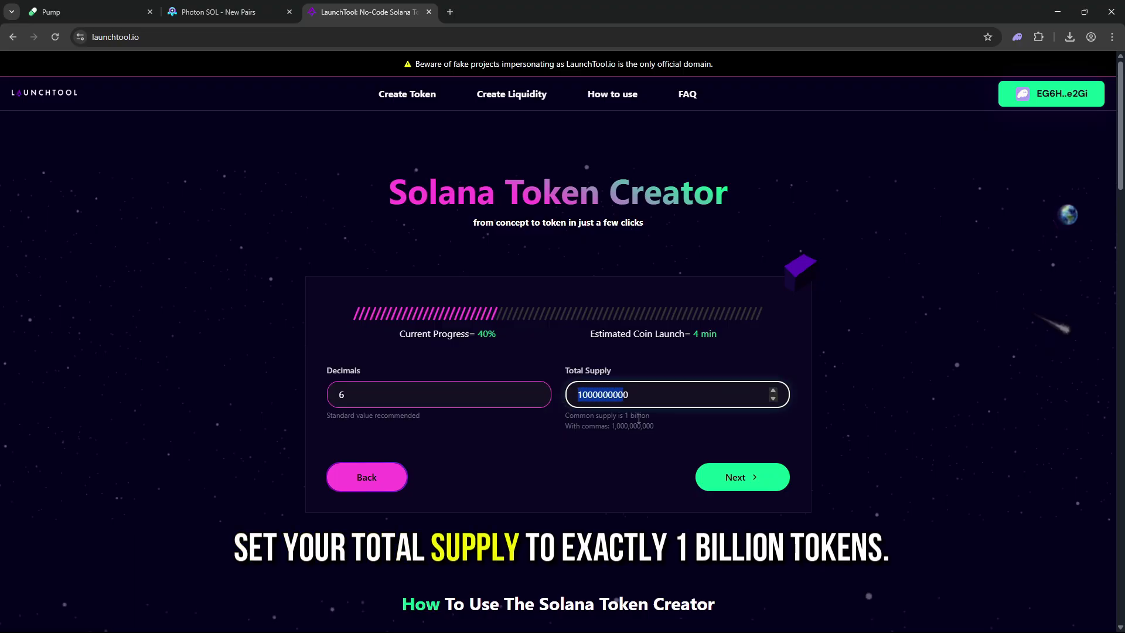
left_click(580, 436)
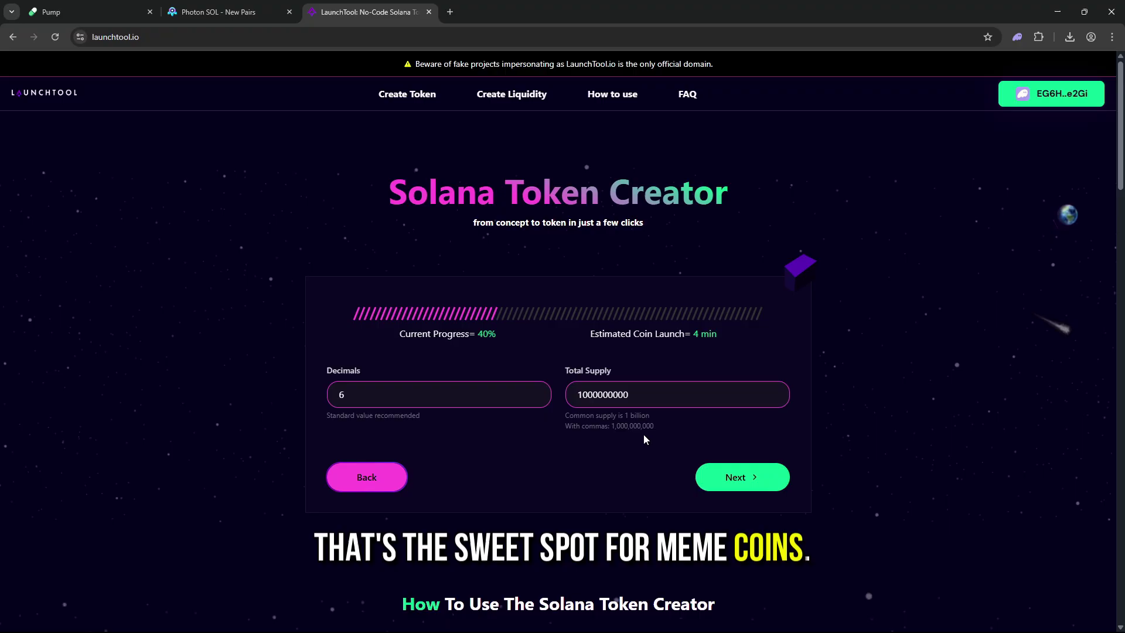
left_click(737, 478)
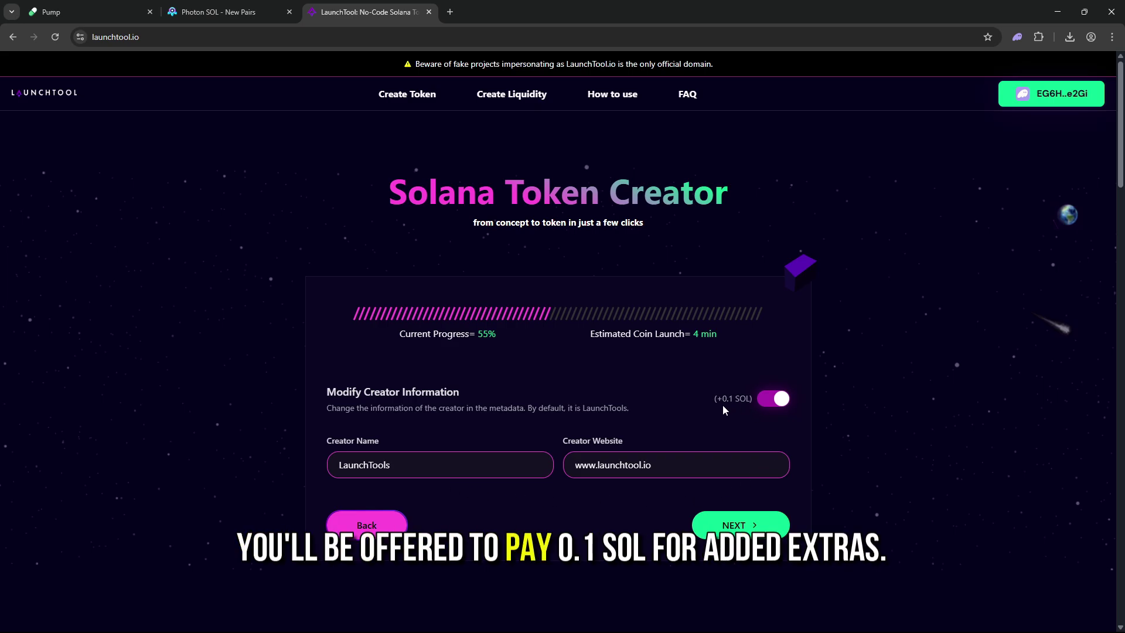
Turn off Modify Creator Information and skip both the creator details and the social media links.
left_click(773, 400)
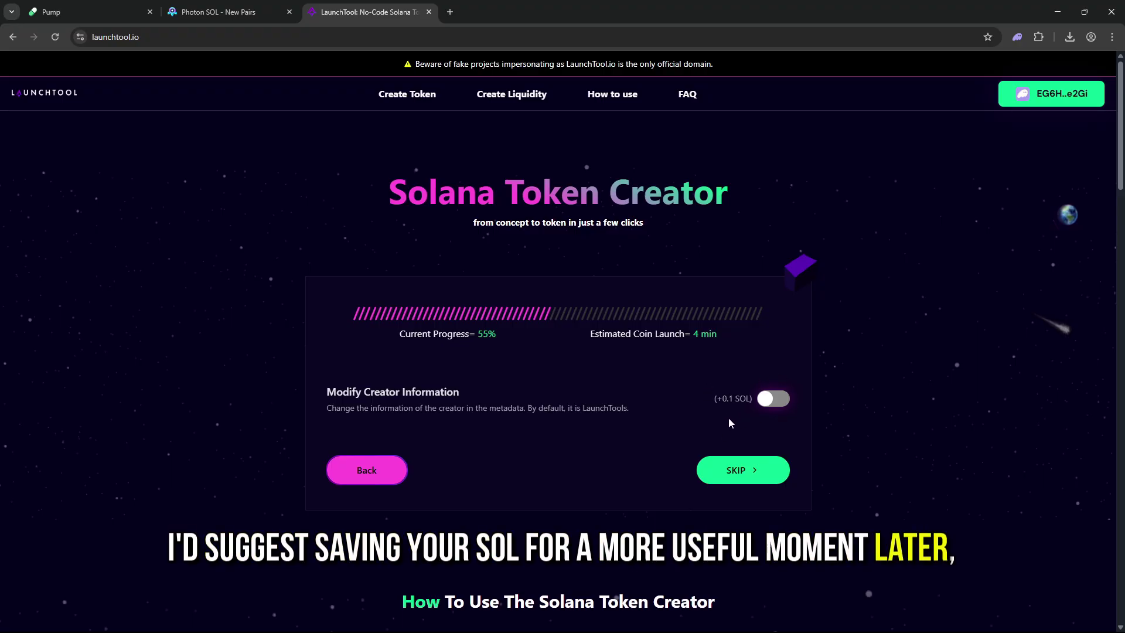
left_click(740, 470)
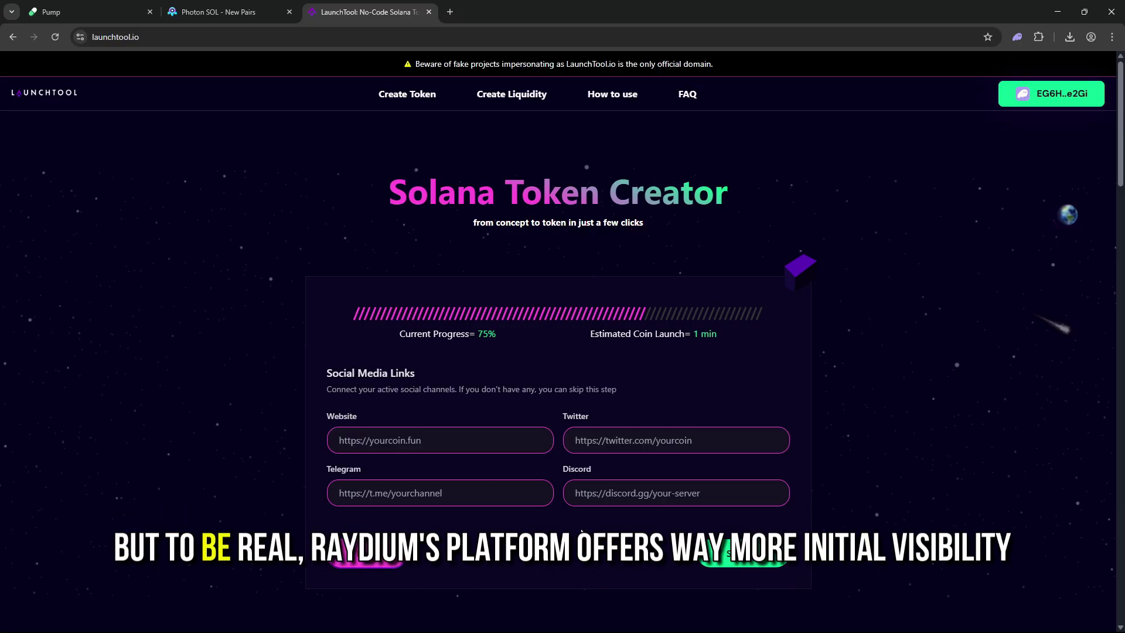
scroll(504, 492, "down", 1)
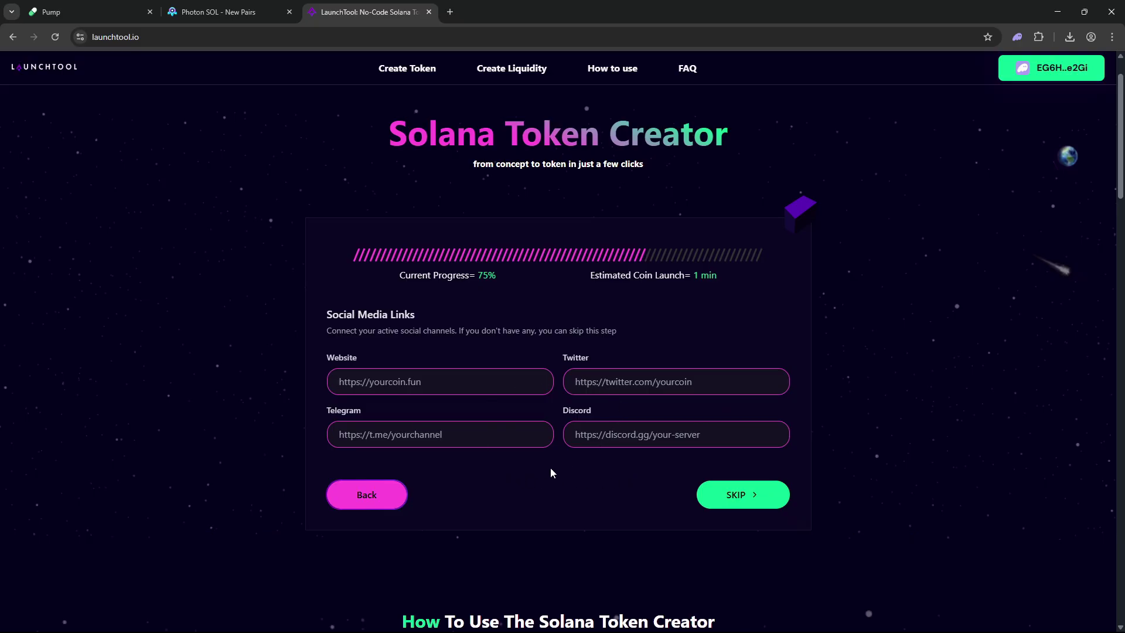
left_click(741, 494)
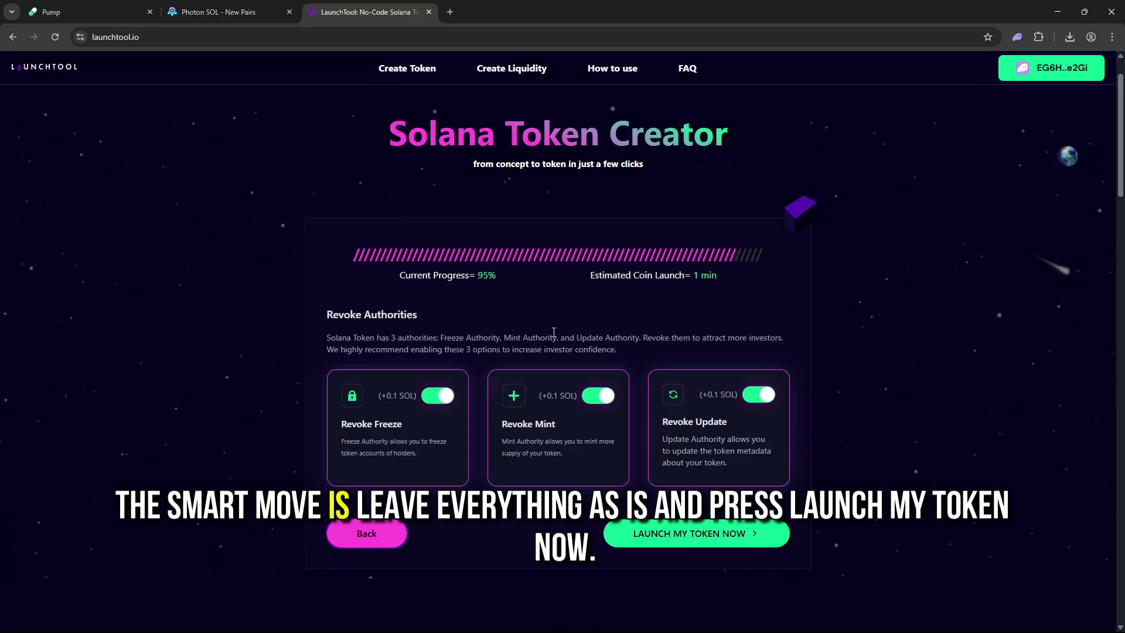
Launch the token with the freeze, mint and update authorities revoked, confirming the Phantom transaction as unsafe and accepting the risk of losing all funds.
left_click(704, 536)
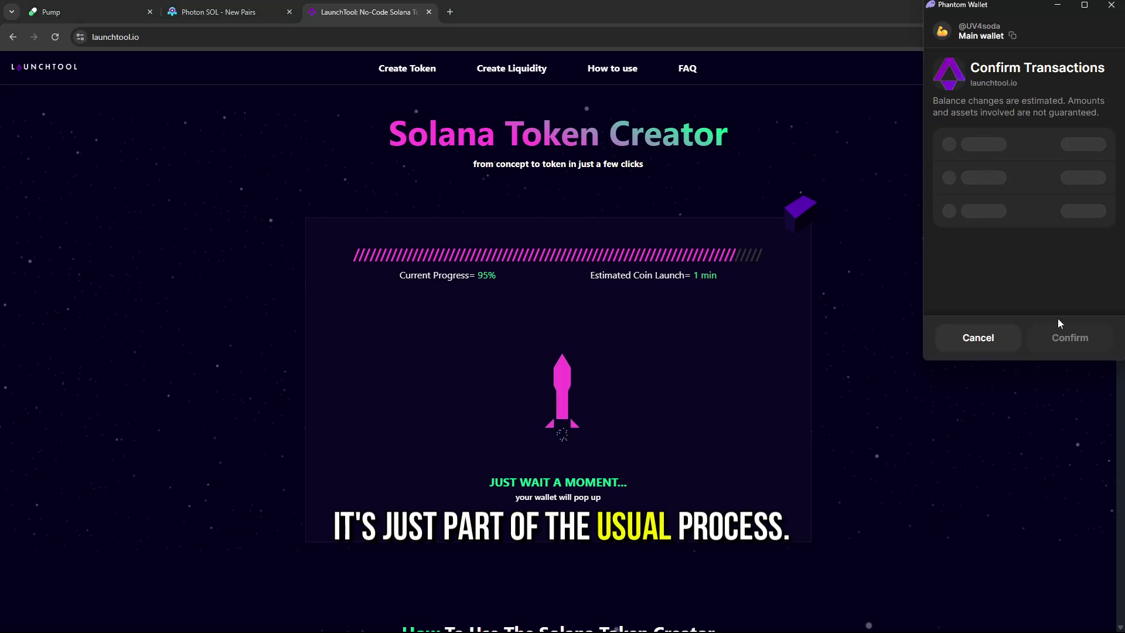
left_click(1023, 344)
left_click(1022, 340)
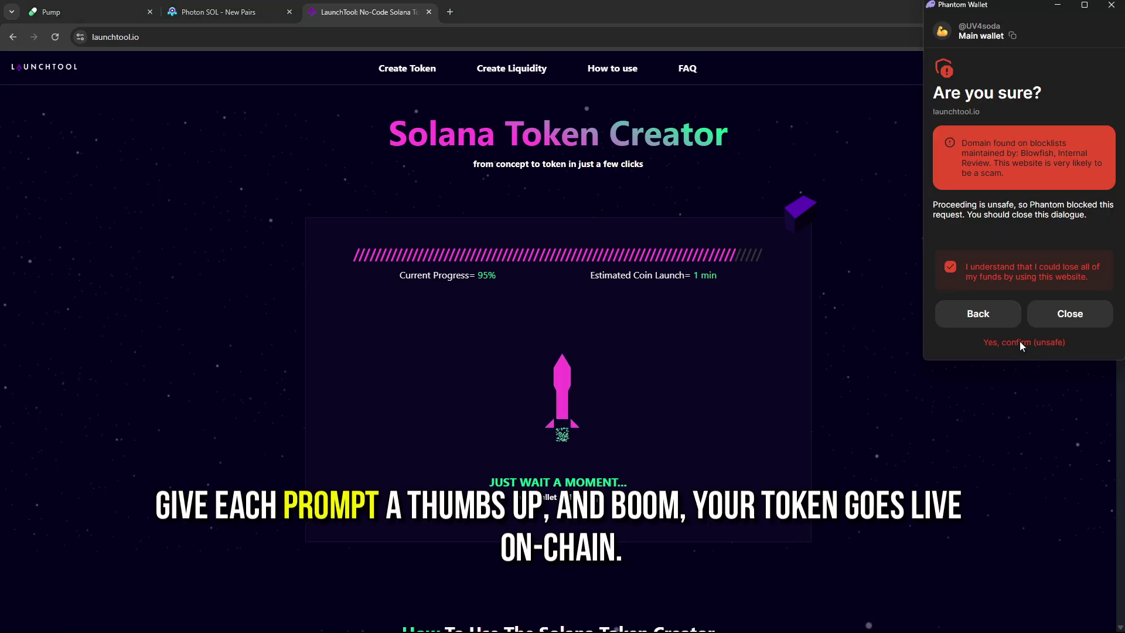
left_click(1020, 343)
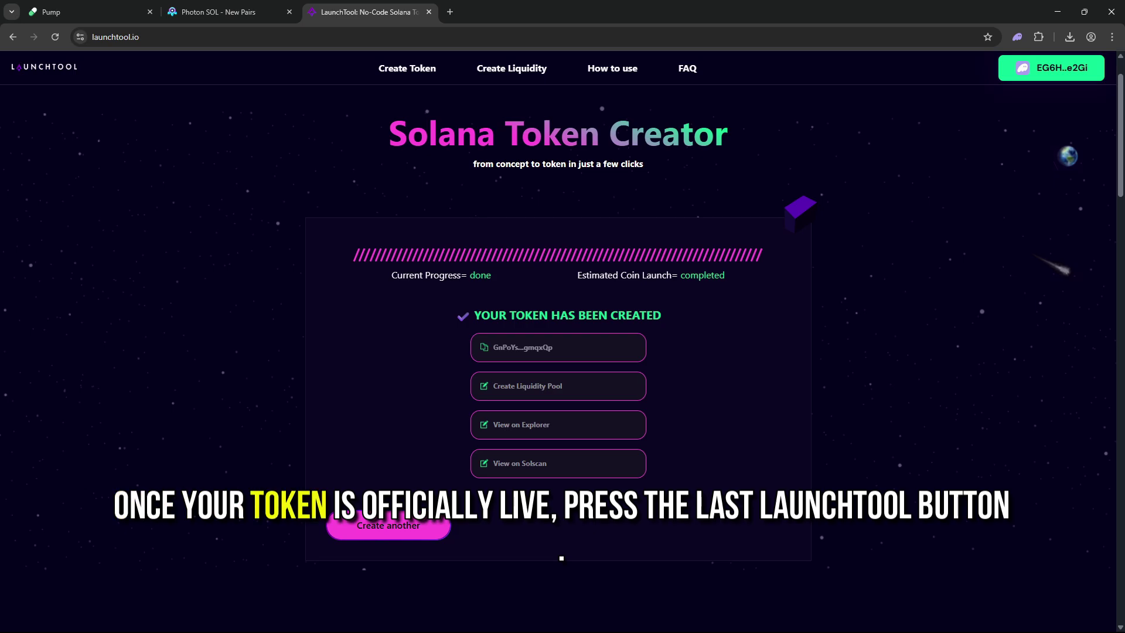
View the new token on Solscan and open Raydium's liquidity pool creation page from LaunchTool.
left_click(588, 472)
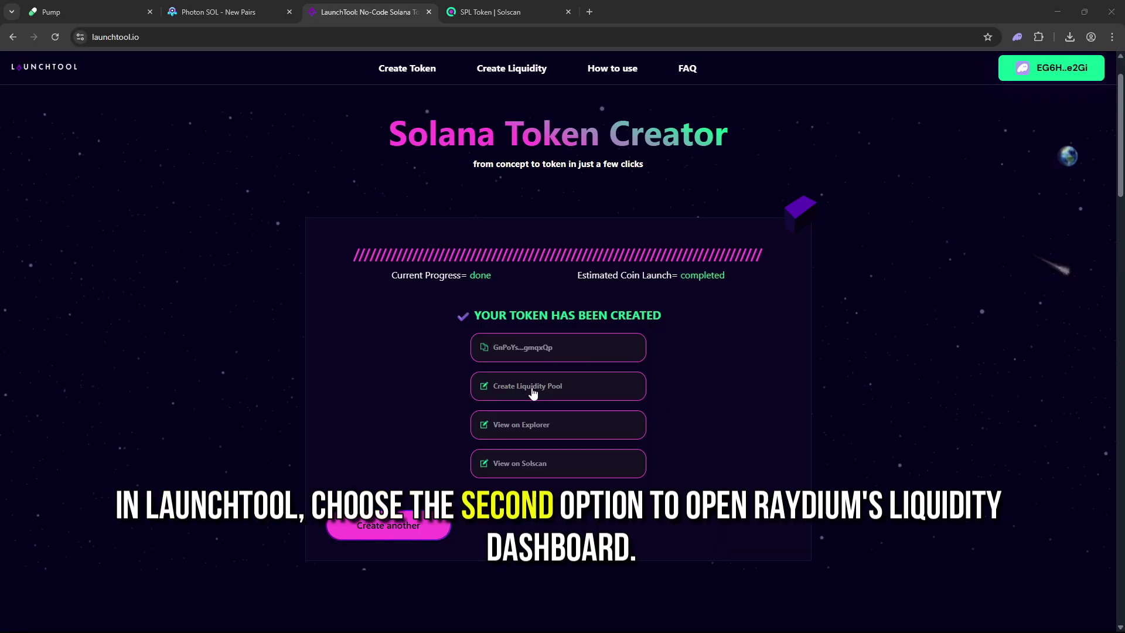
left_click(592, 388)
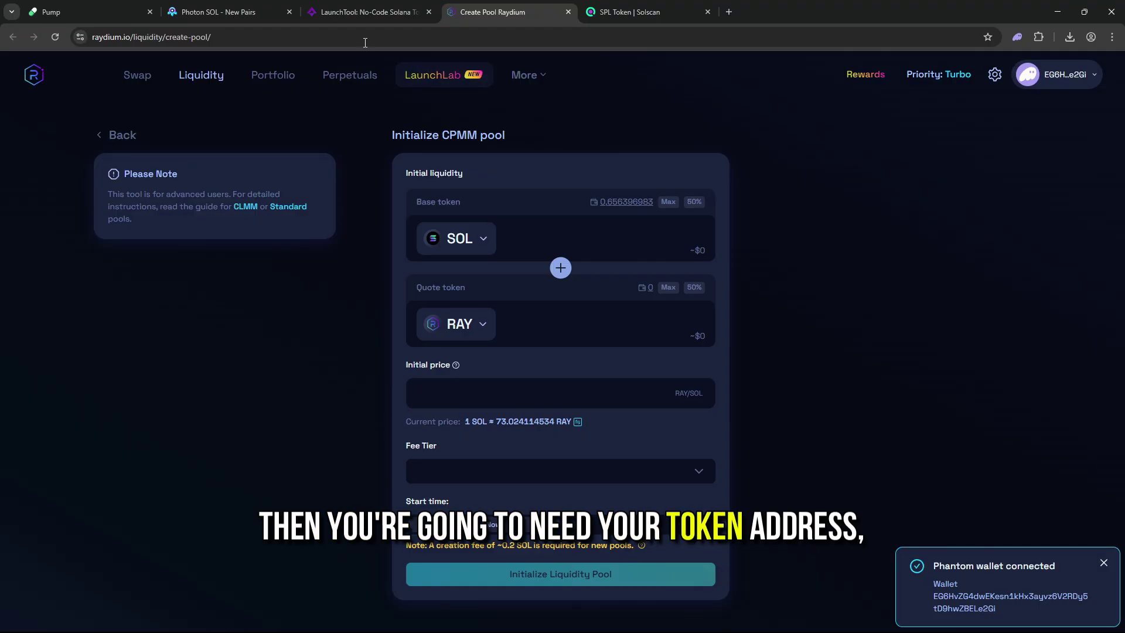
Copy the new token's address from LaunchTool and enter it in the base token search on Raydium's pool creation page.
left_click(364, 13)
key("ctrl+Tab")
key("ctrl+Tab")
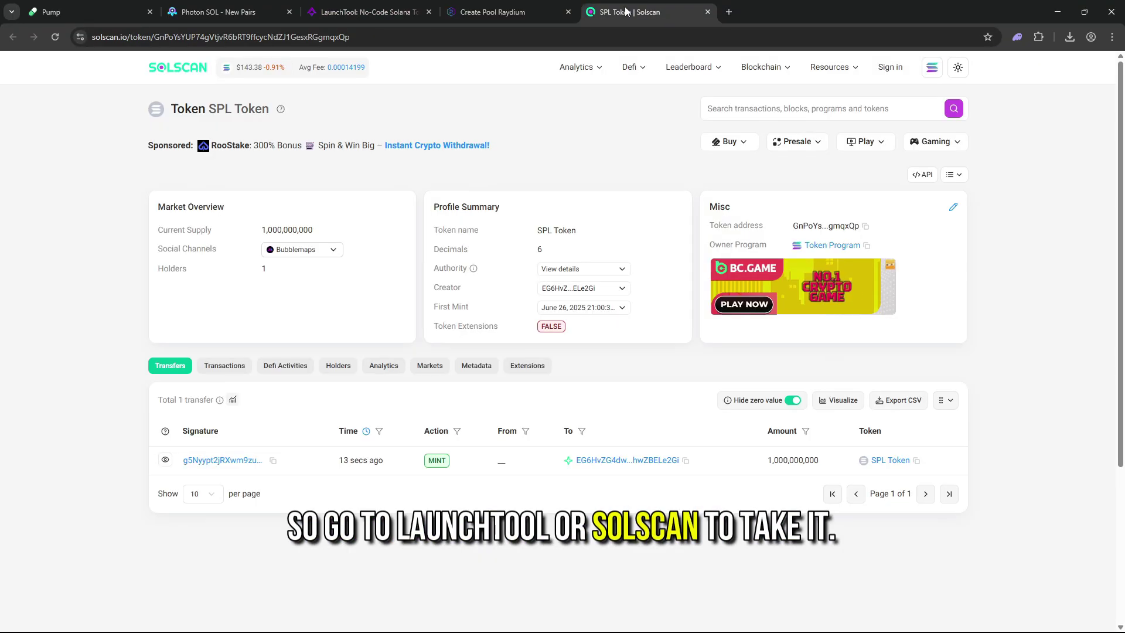
left_click(363, 12)
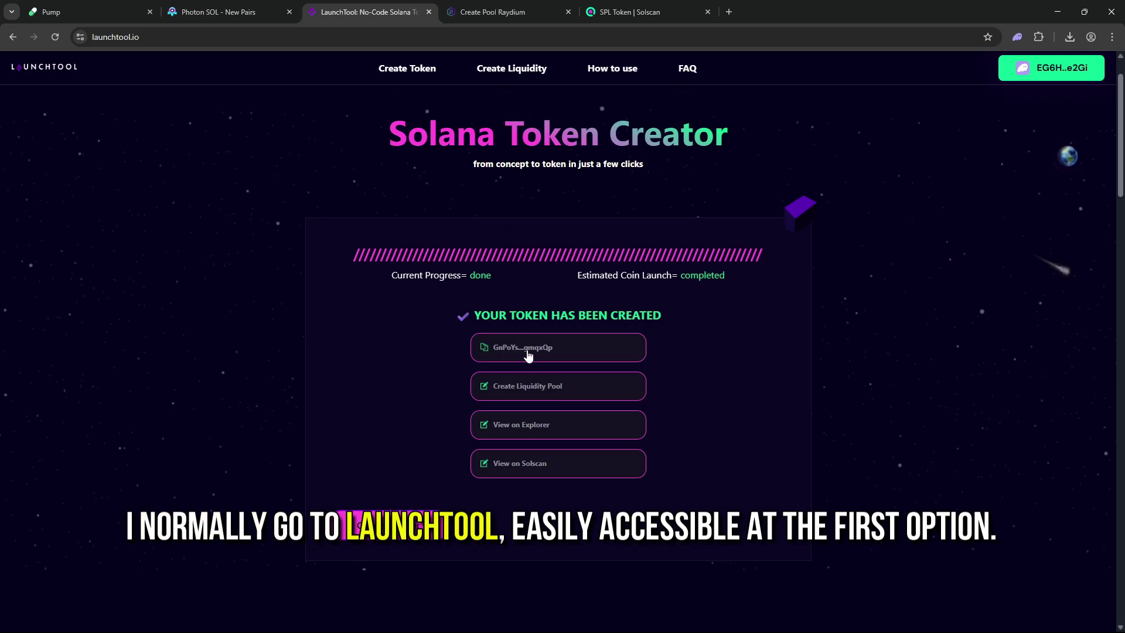
left_click(507, 12)
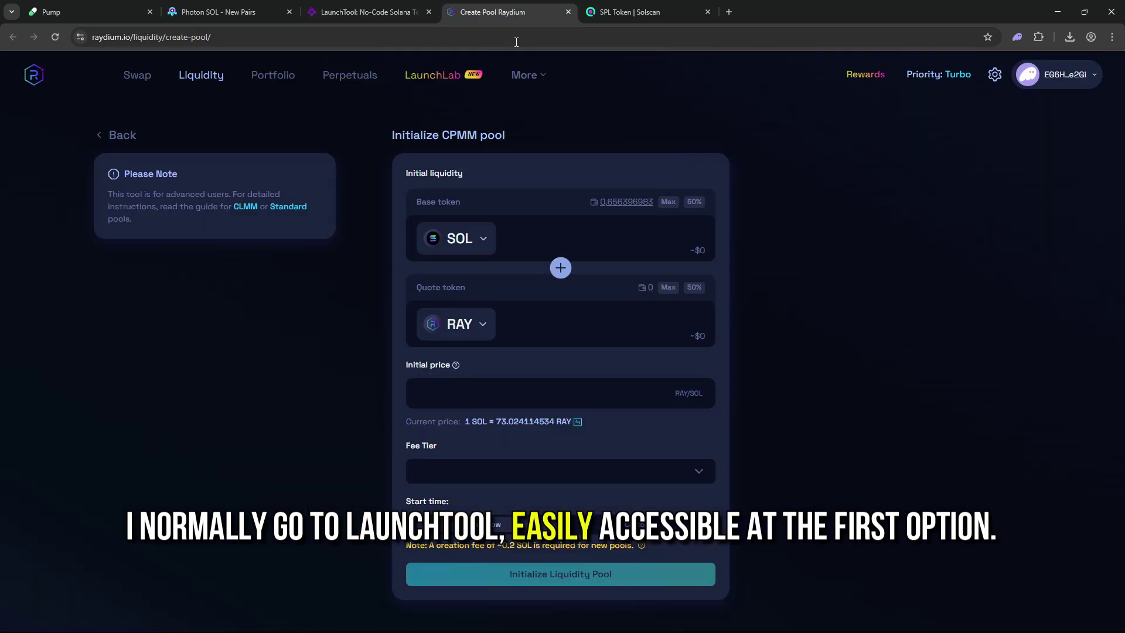
left_click(458, 241)
left_click(509, 201)
key("ctrl+v")
Add the found address as a user token with symbol MEOW and name Cat at Door, and select it as the base token.
left_click_drag(558, 312, 471, 310)
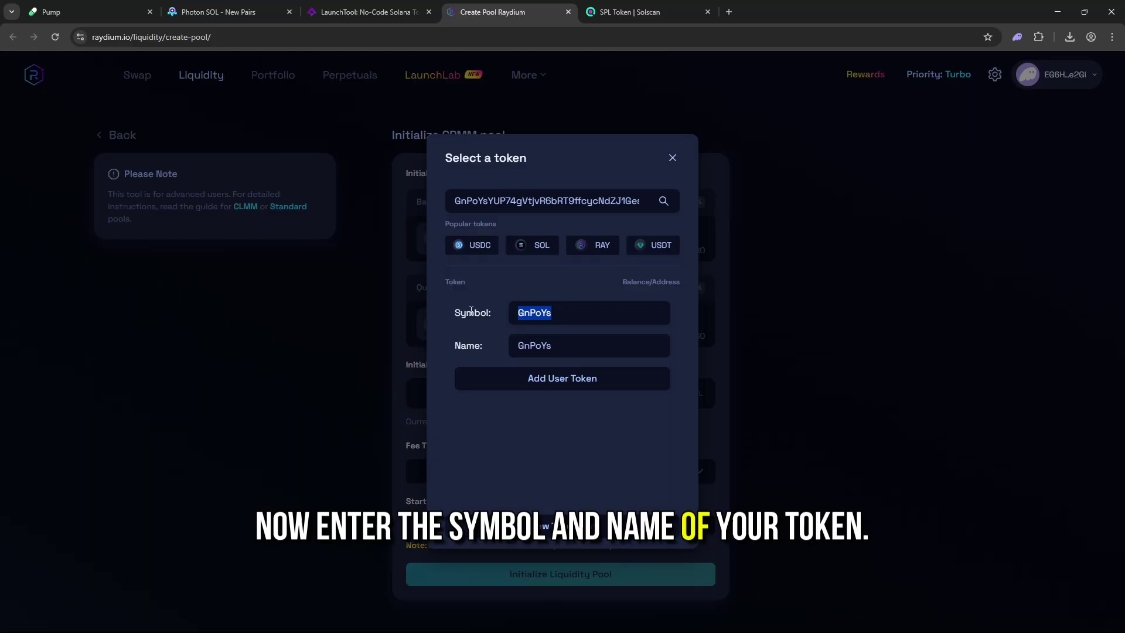
type("MEOW")
key("Tab")
type("Ca")
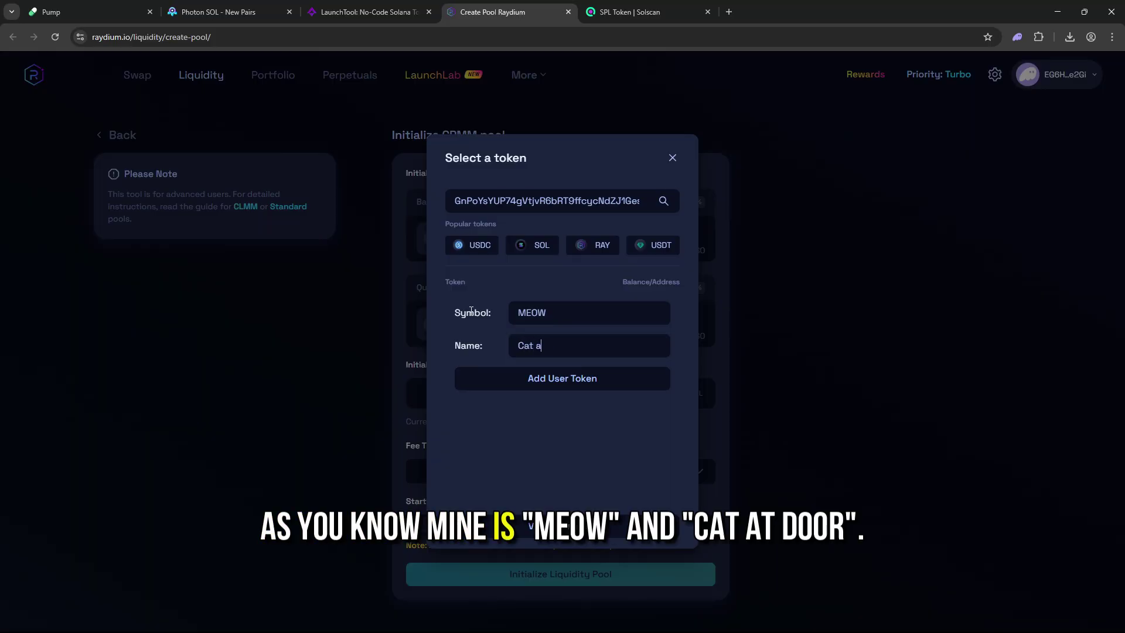
type("t at Door")
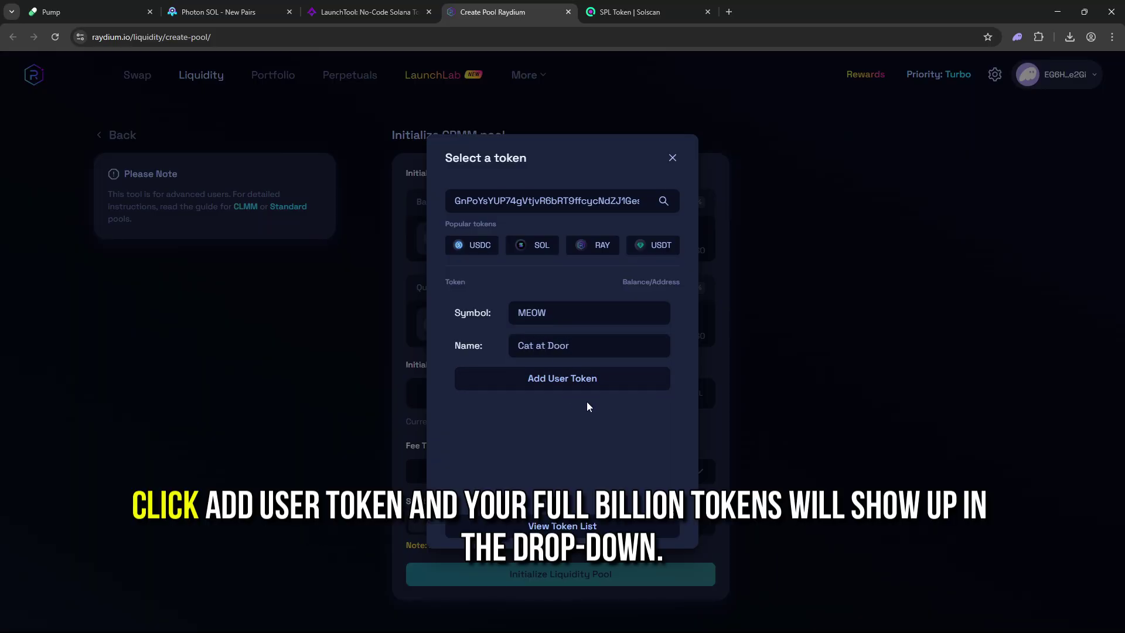
left_click(561, 382)
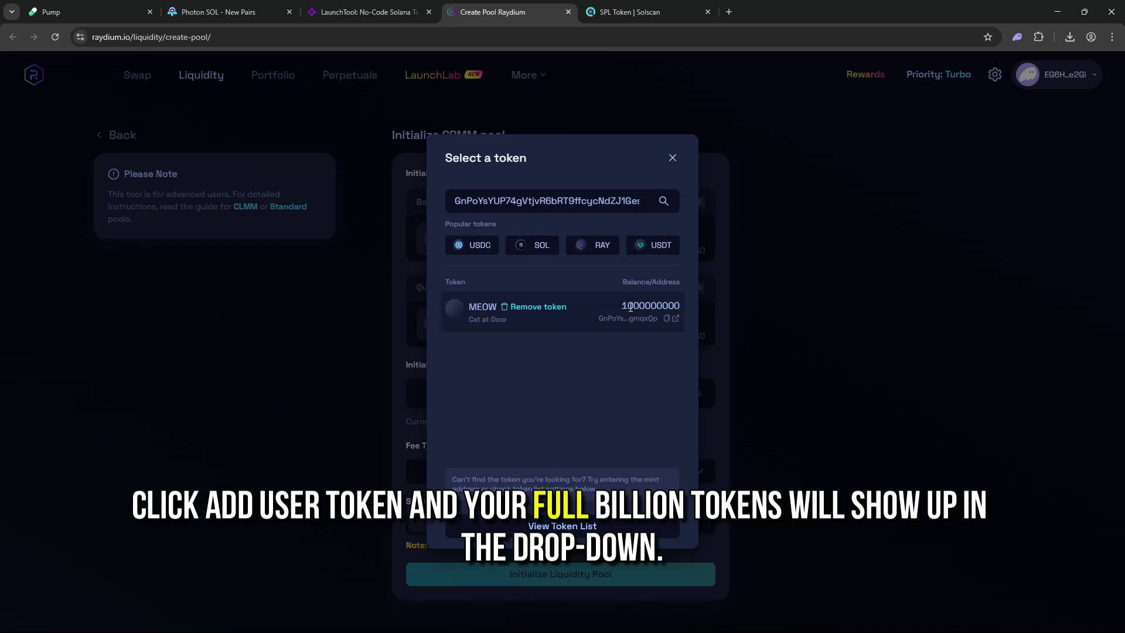
left_click(589, 311)
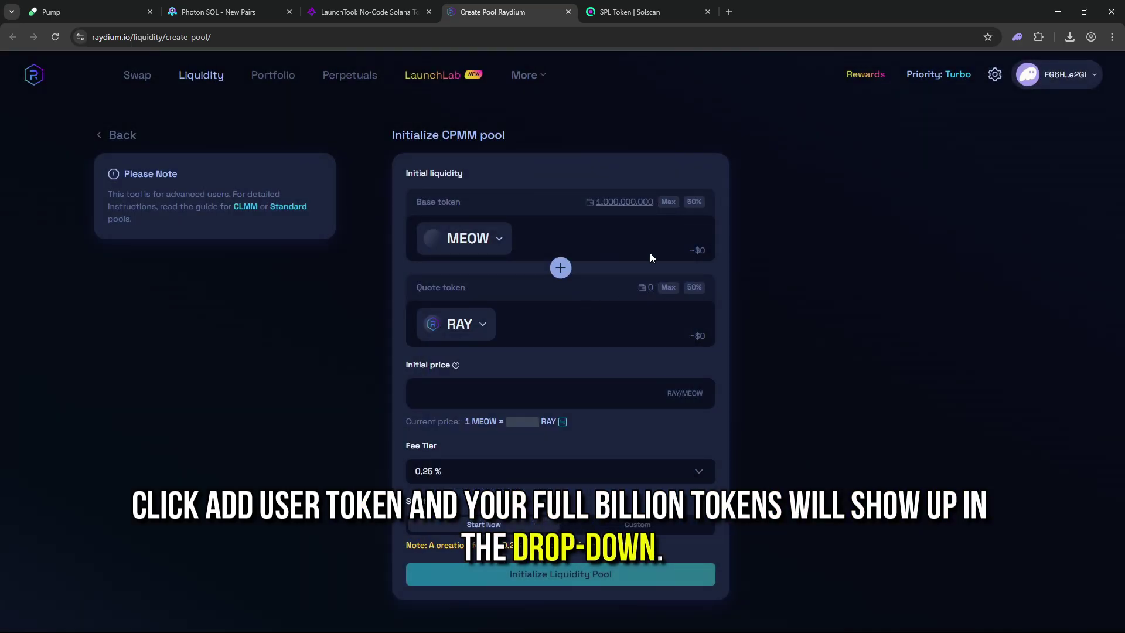
Set the initial liquidity to 900.000.000 MEOW as base and 0,4 SOL as quote token.
left_click(660, 240)
type("900.000.000")
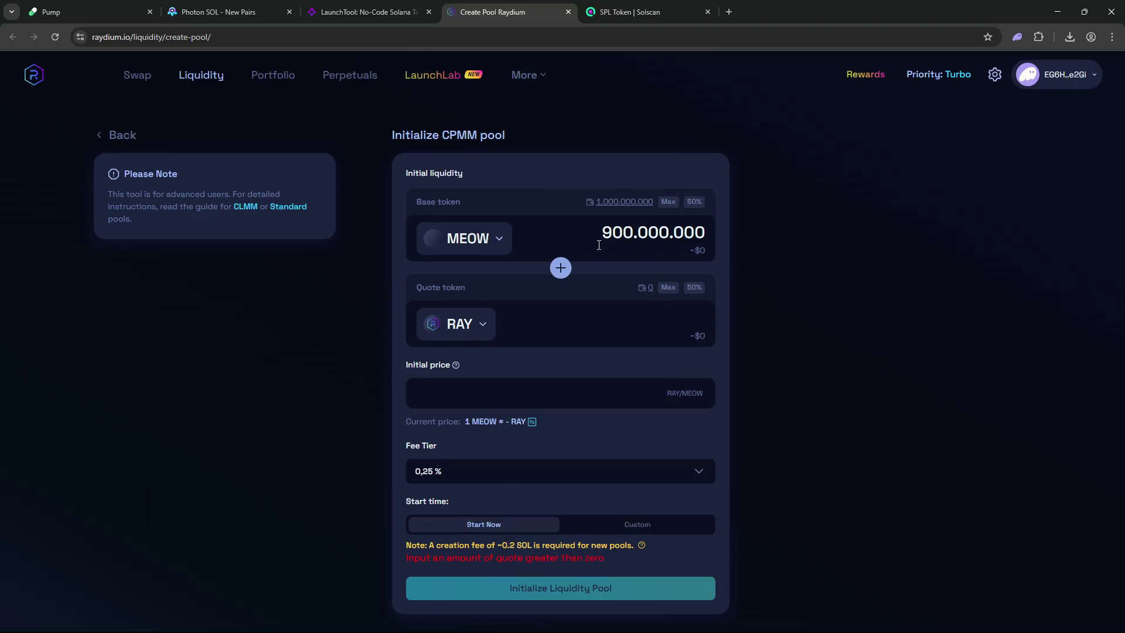
left_click(459, 324)
left_click(473, 371)
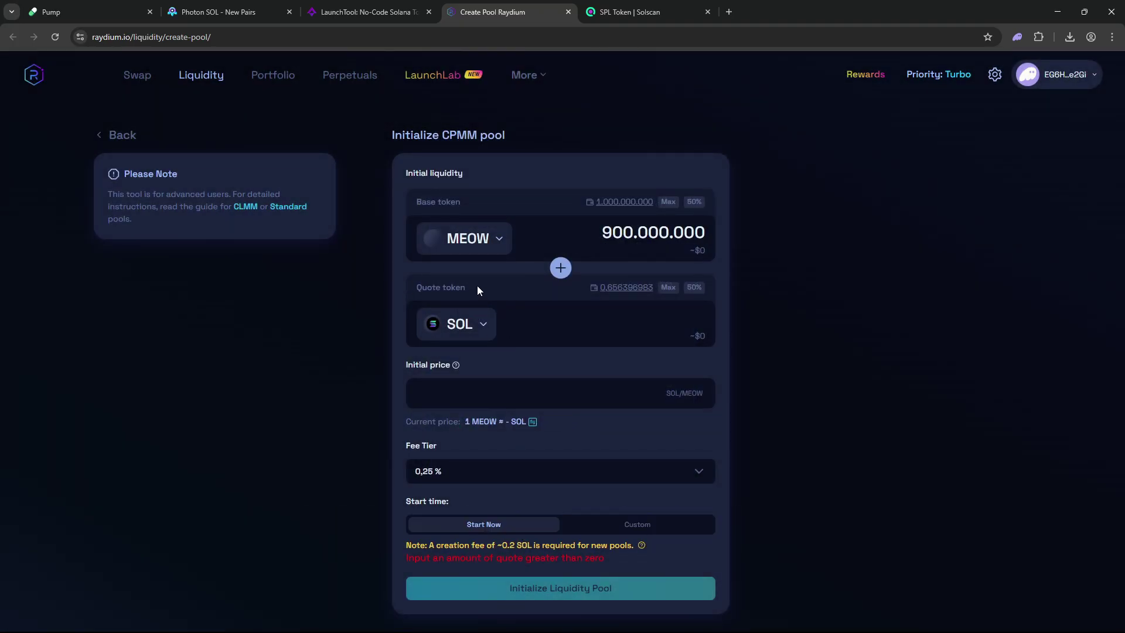
left_click(626, 290)
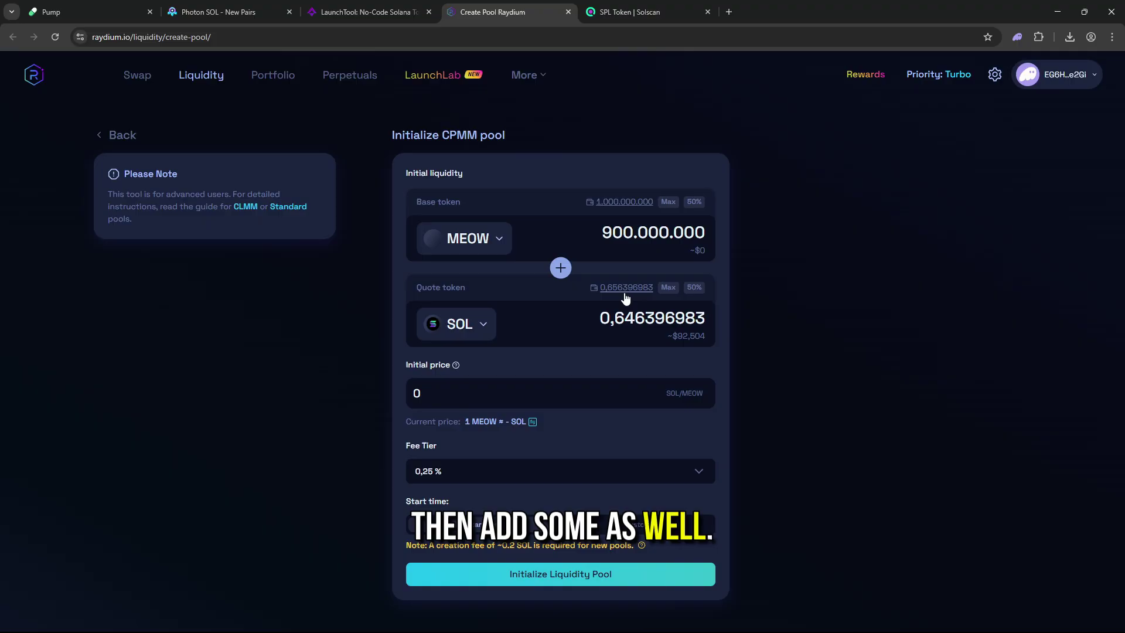
double_click(684, 315)
type("0,4")
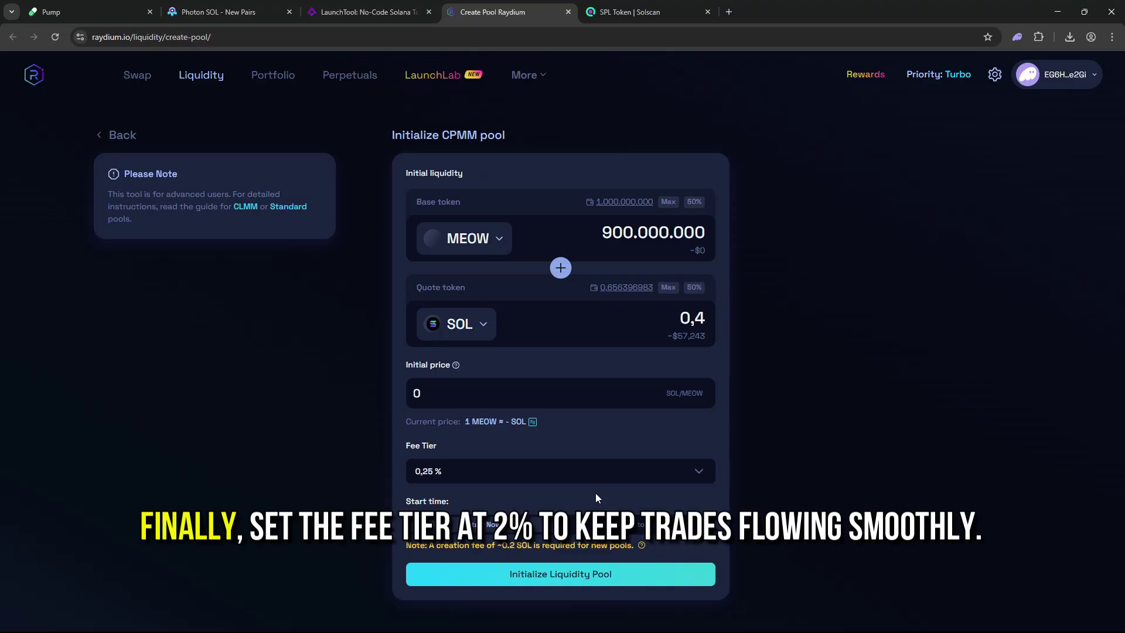
Set the fee tier to 2 % and initialize the liquidity pool, approving the transaction in Phantom.
left_click(586, 472)
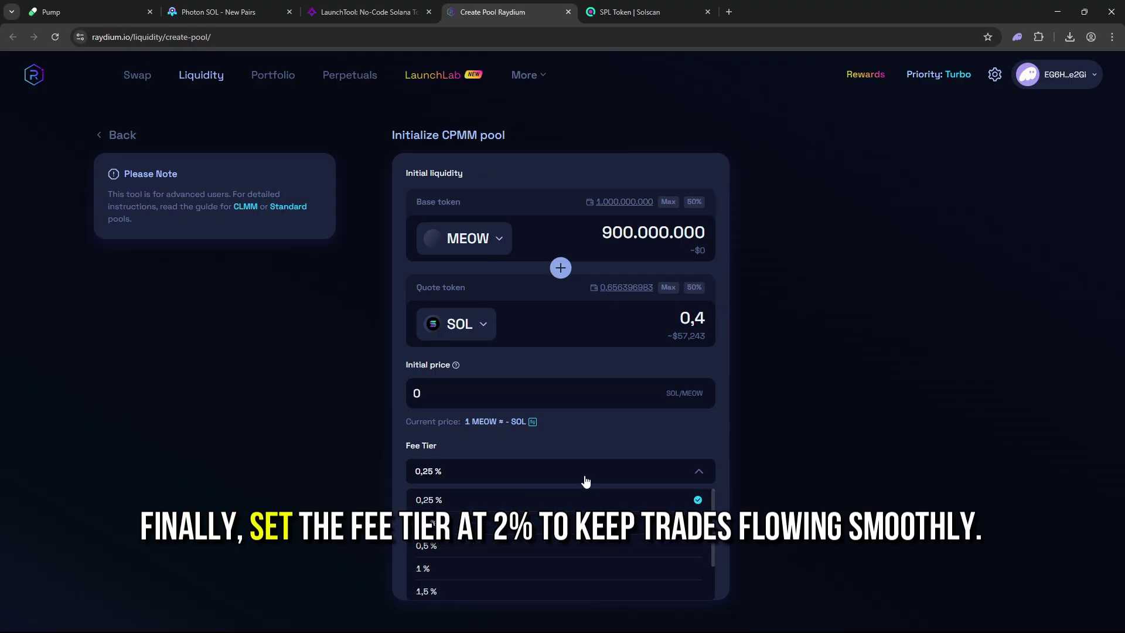
left_click(566, 567)
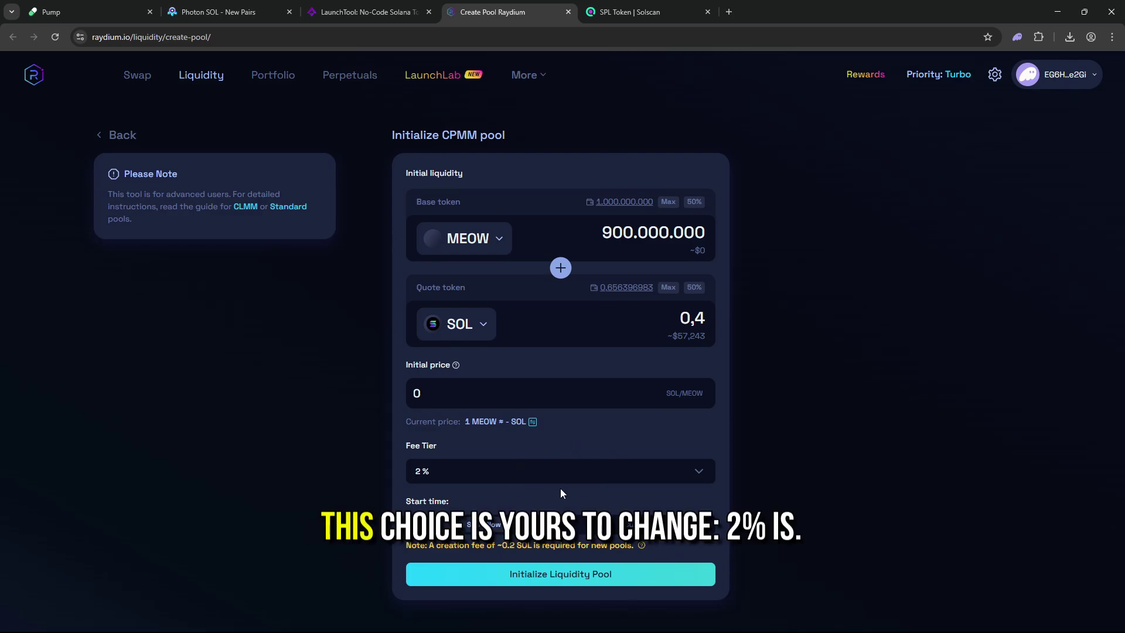
left_click(568, 471)
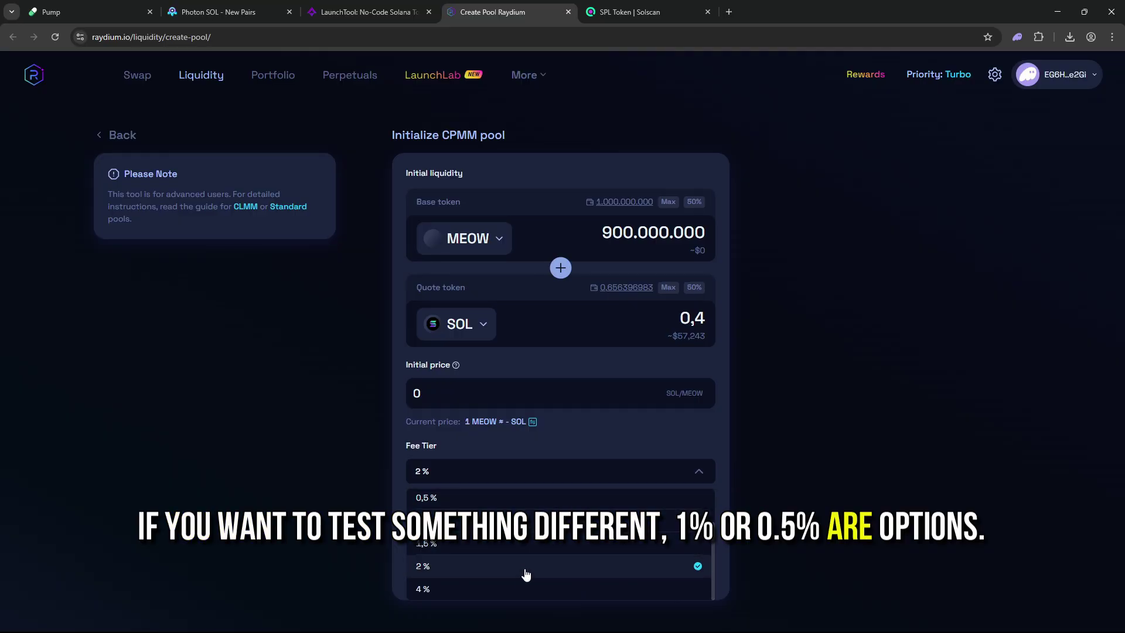
left_click(567, 570)
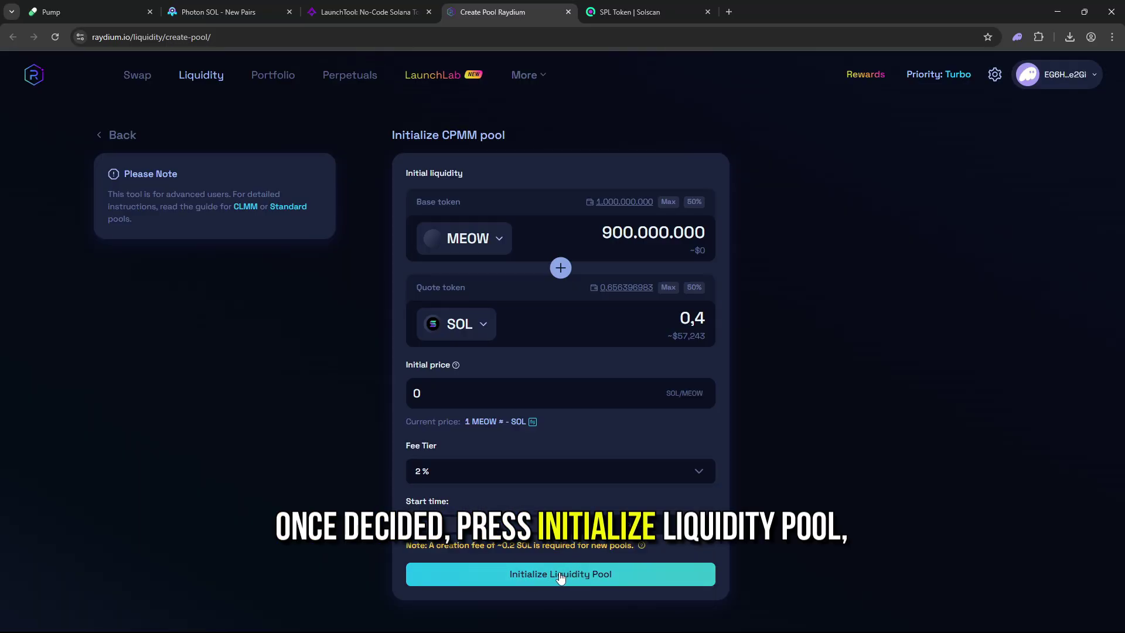
left_click(560, 574)
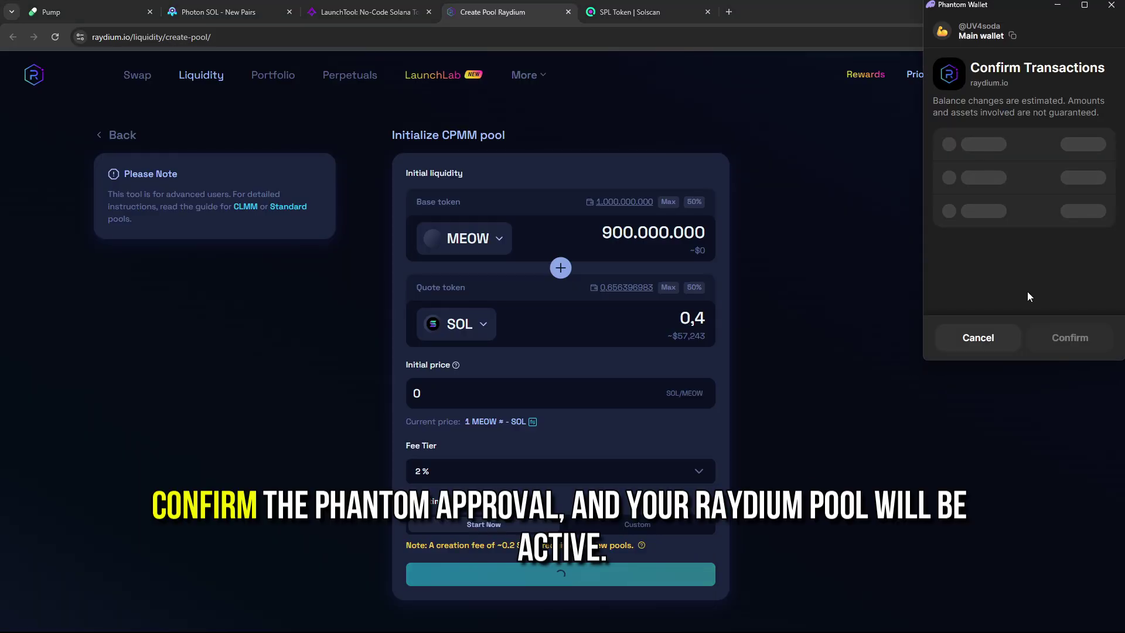
left_click(1069, 336)
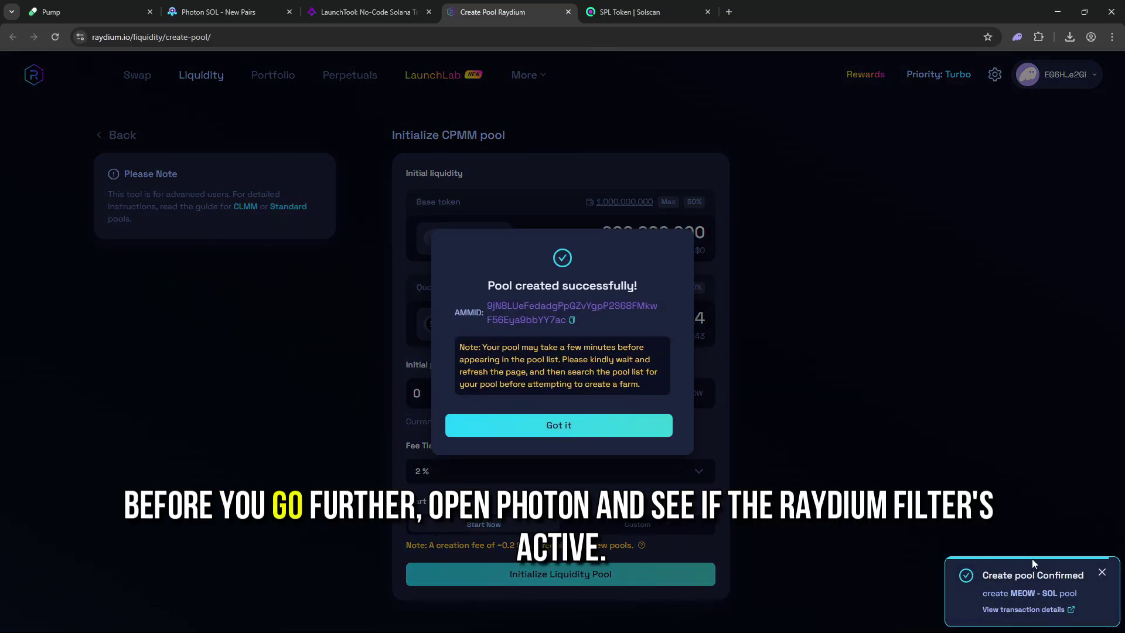
Switch to Photon's new pairs and check whether Raydium is enabled in the Dexes filter.
left_click(265, 17)
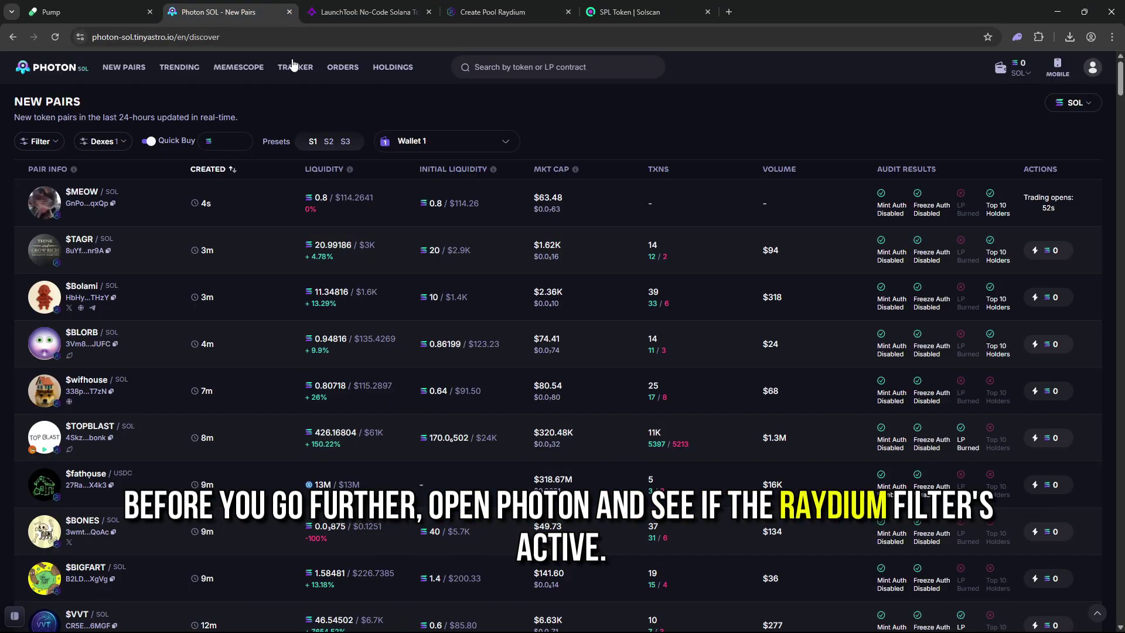
left_click(111, 143)
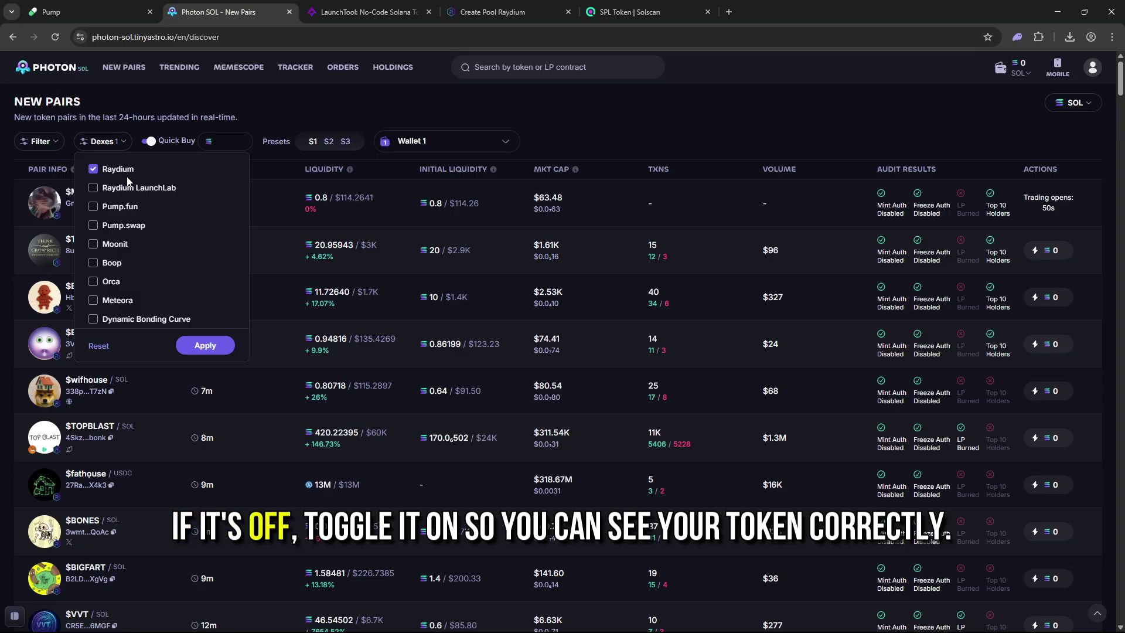
left_click(125, 147)
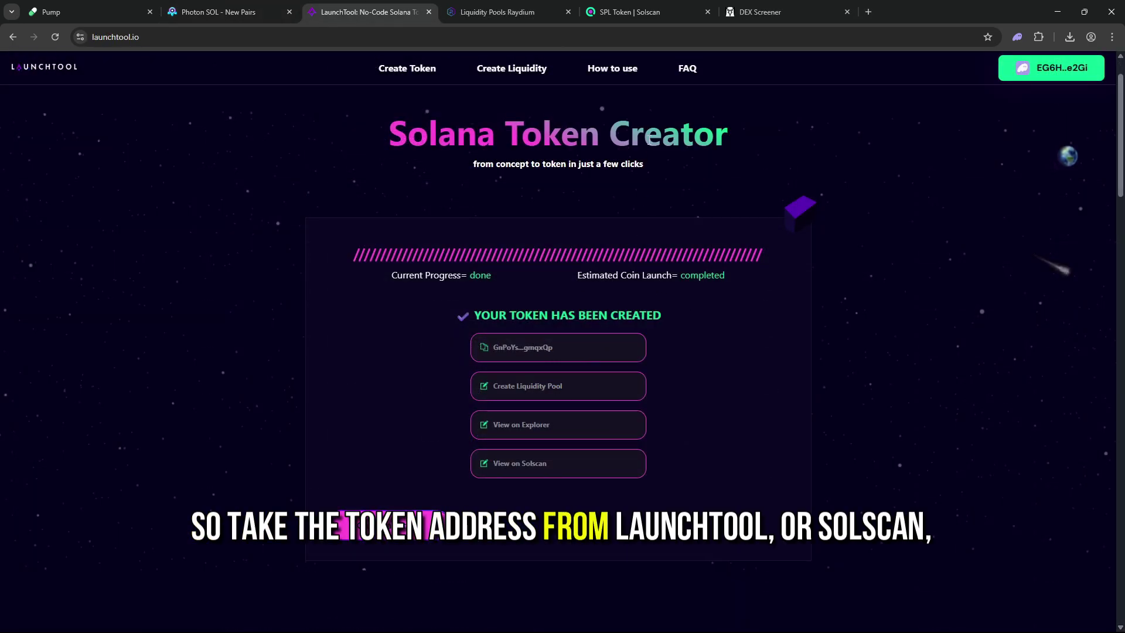
Copy the token address from Solscan, load it in place of another token's address on DEX Screener, and examine MEOW's chart and transactions.
left_click(644, 12)
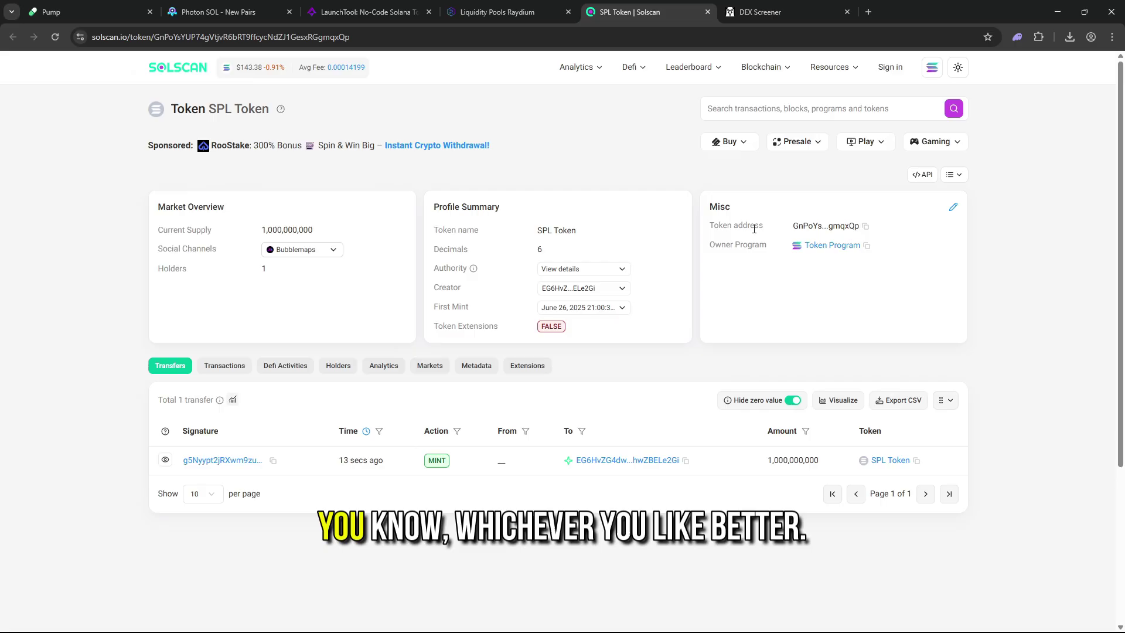
left_click(865, 225)
left_click(786, 14)
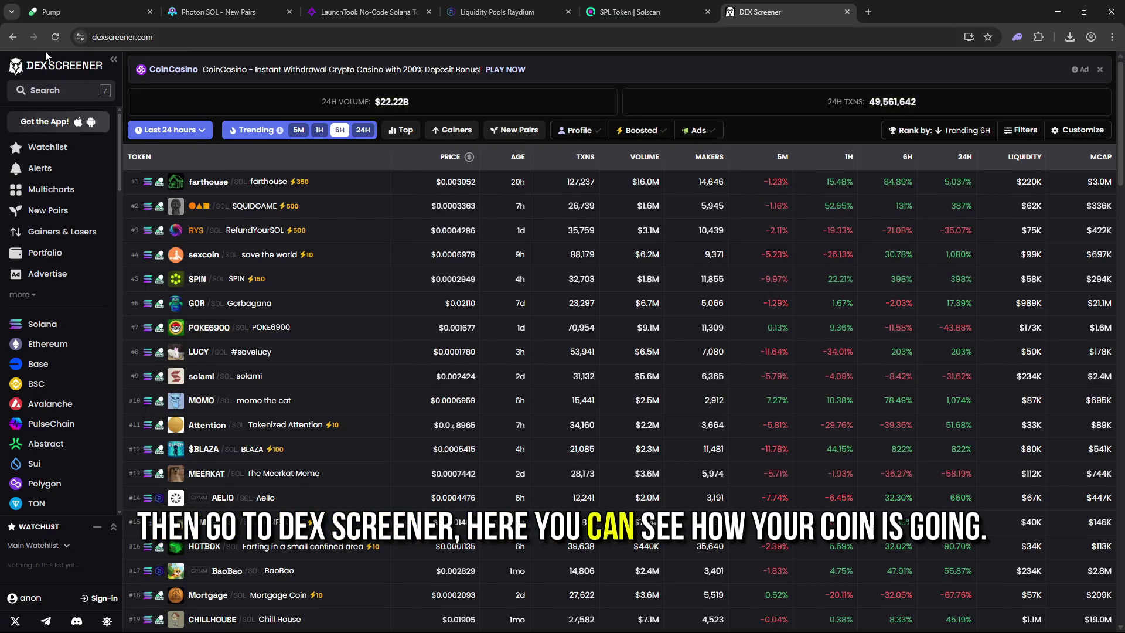
left_click(334, 185)
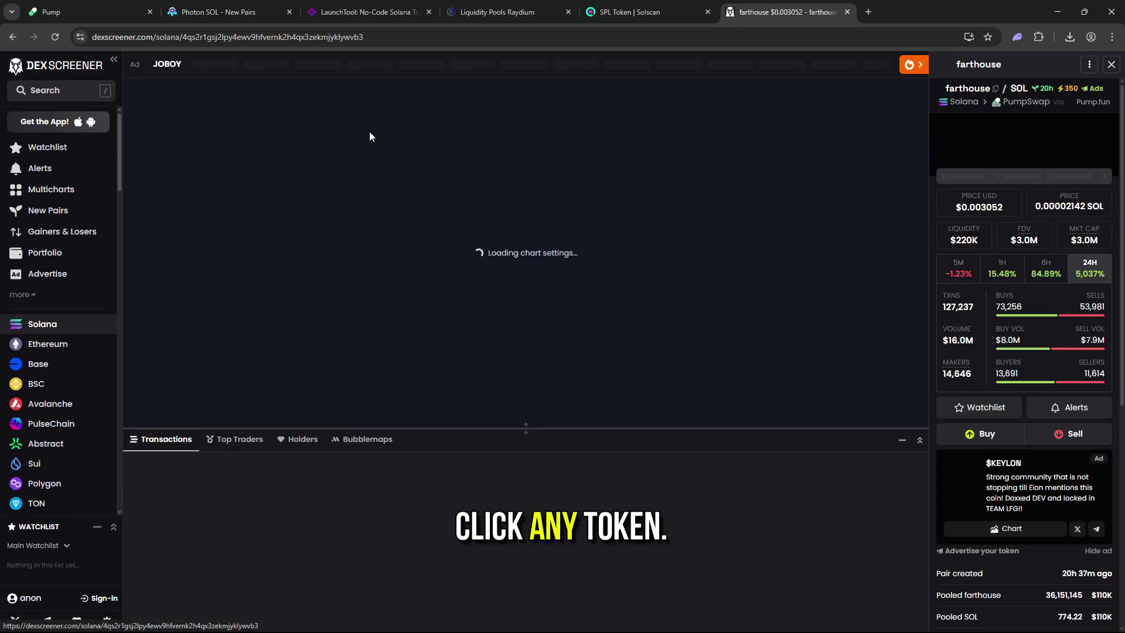
left_click(385, 37)
key("Return")
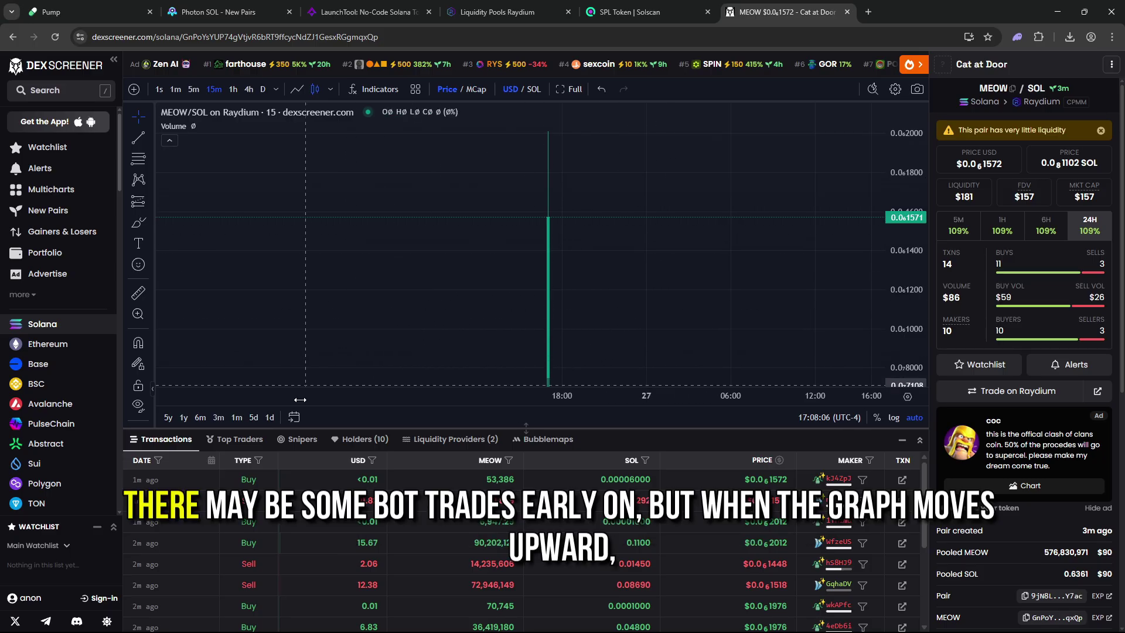
scroll(311, 592, "down", 3)
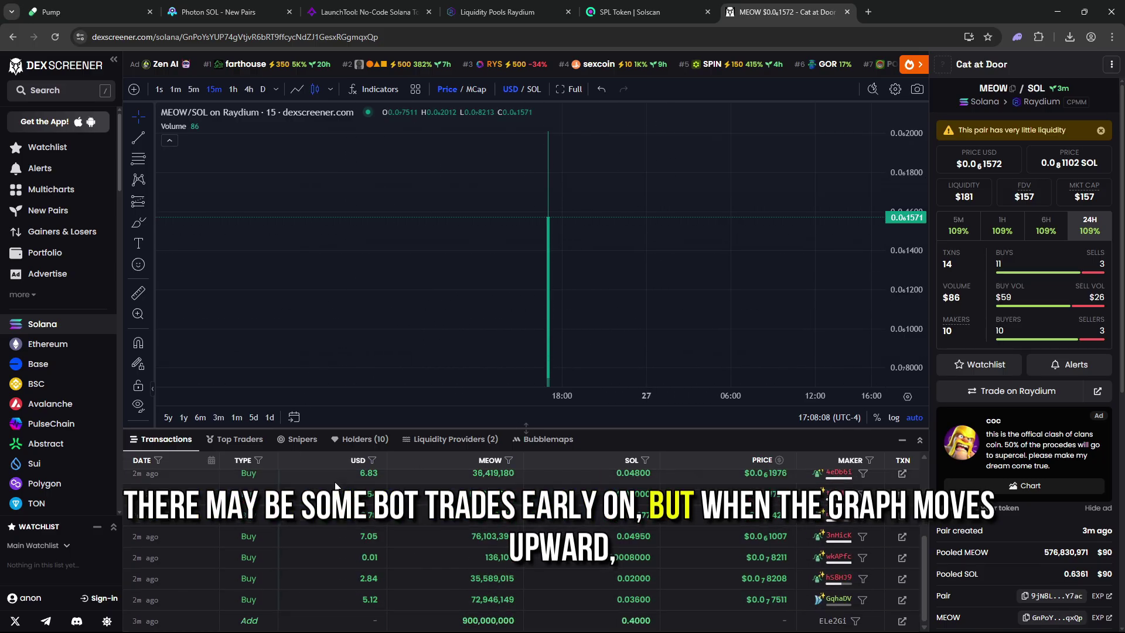
scroll(311, 586, "up", 3)
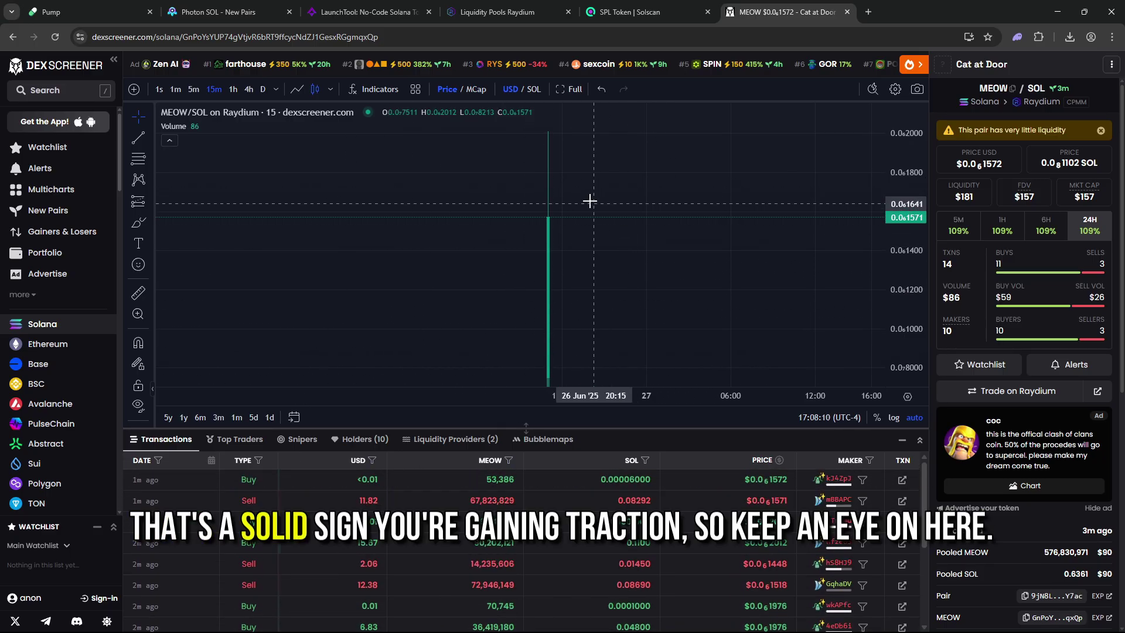
left_click_drag(490, 285, 521, 285)
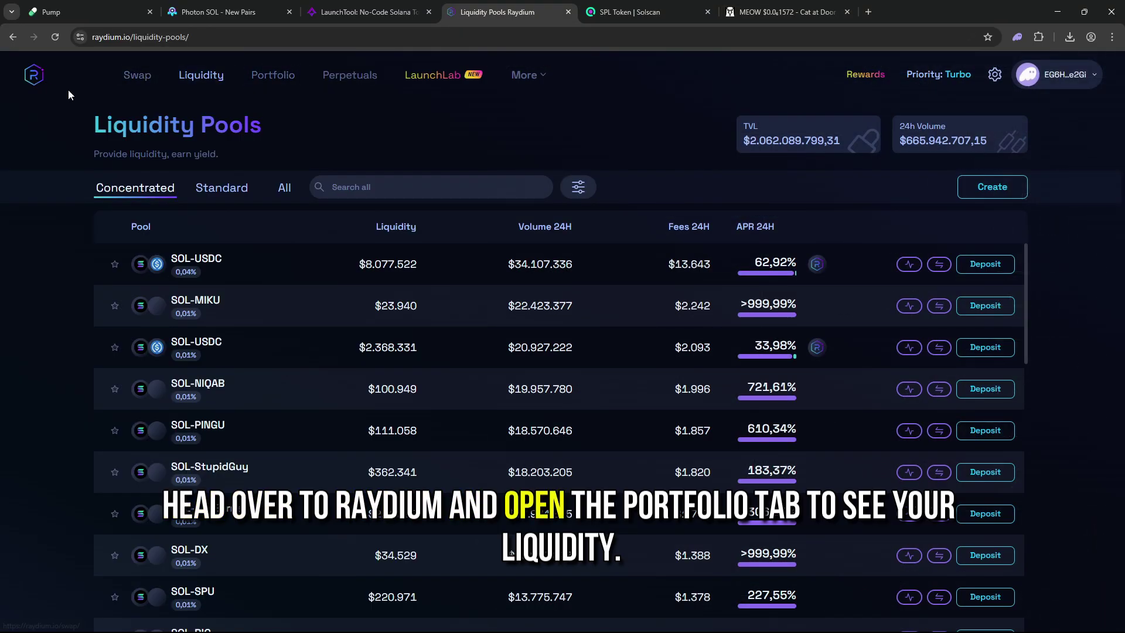
Show the standard liquidity positions in the Raydium portfolio and check the MEOW/SOL price chart on DEX Screener.
left_click(267, 89)
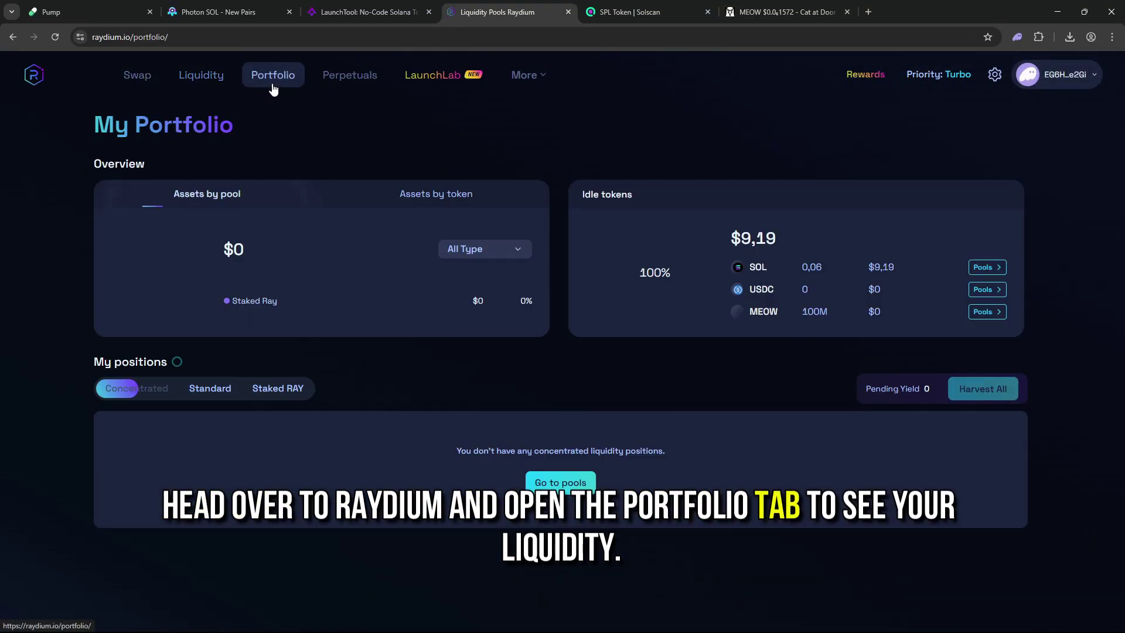
left_click(205, 392)
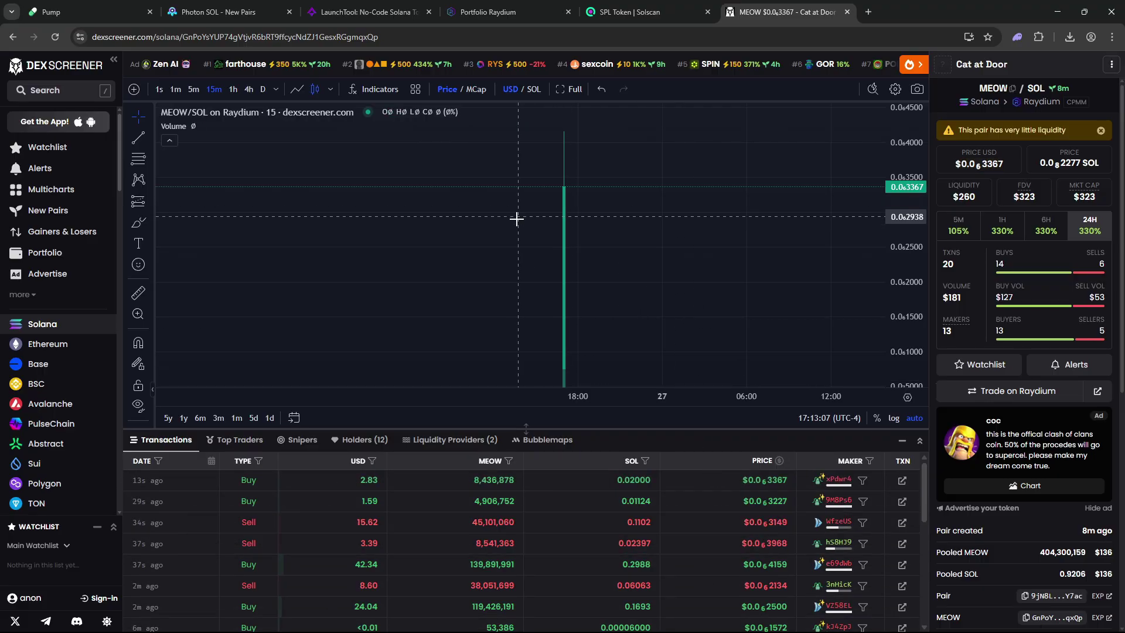
mouse_move(670, 244)
left_mouse_down()
mouse_move(651, 246)
mouse_move(665, 244)
left_mouse_up()
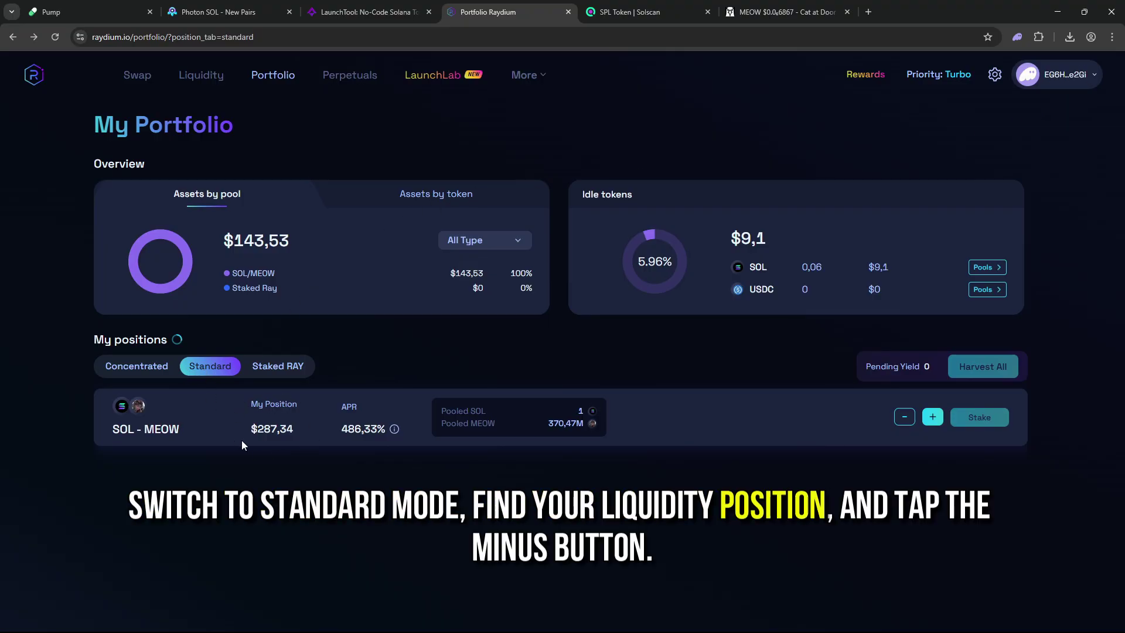
Remove 100% of the SOL-MEOW position's liquidity on Raydium, approve it in Phantom, and open the wallet to check its balance.
left_click(905, 418)
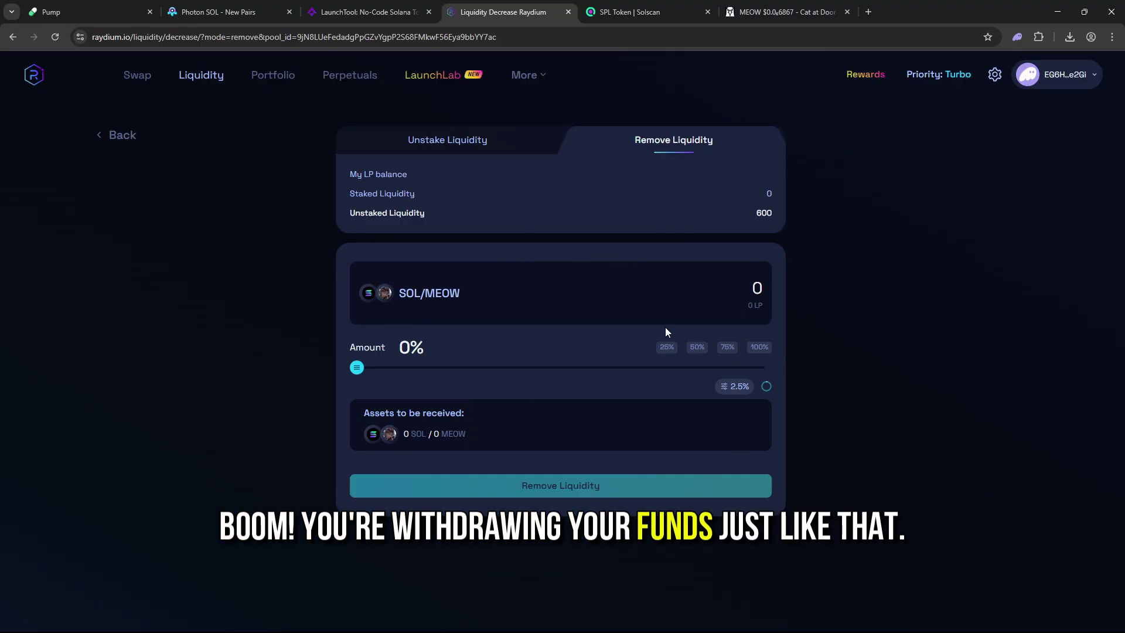
left_click_drag(356, 375, 837, 380)
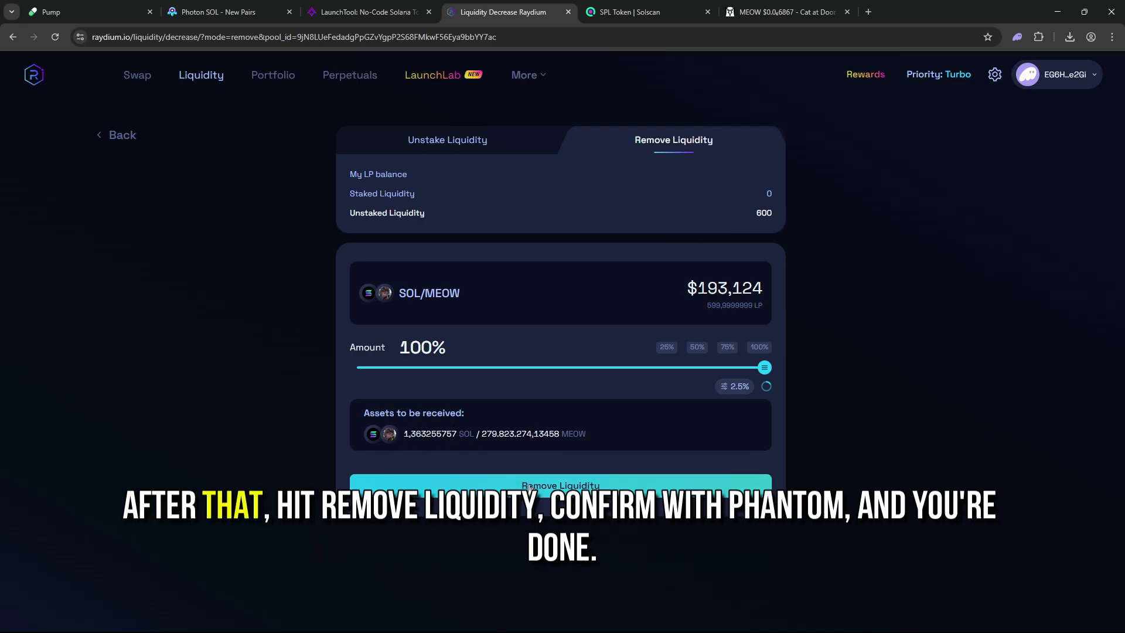
left_click(566, 487)
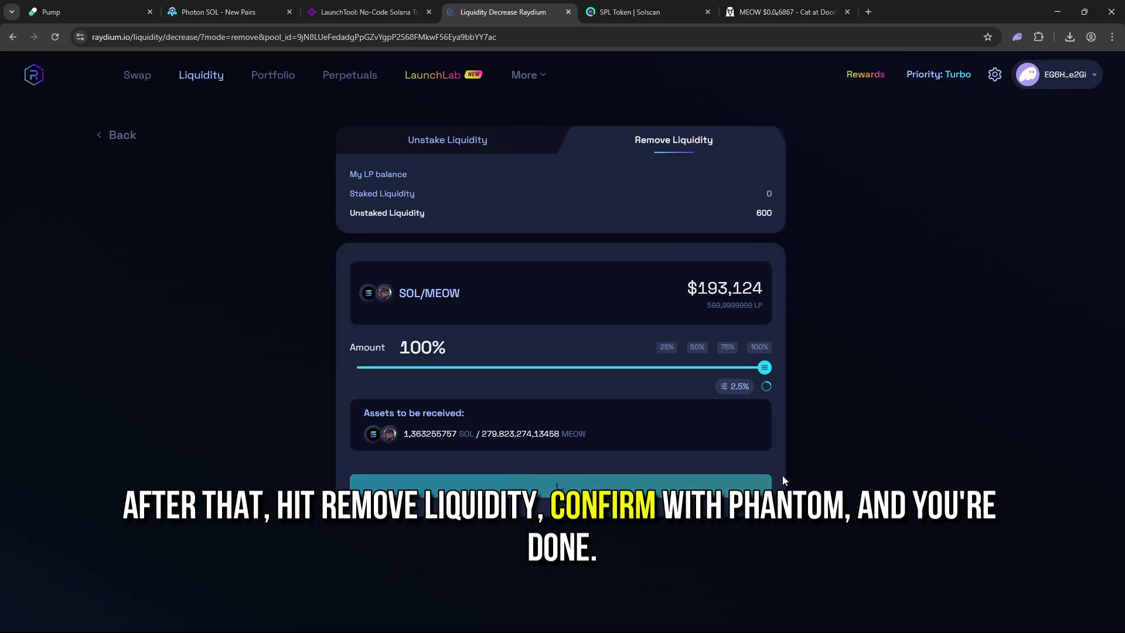
left_click(1068, 339)
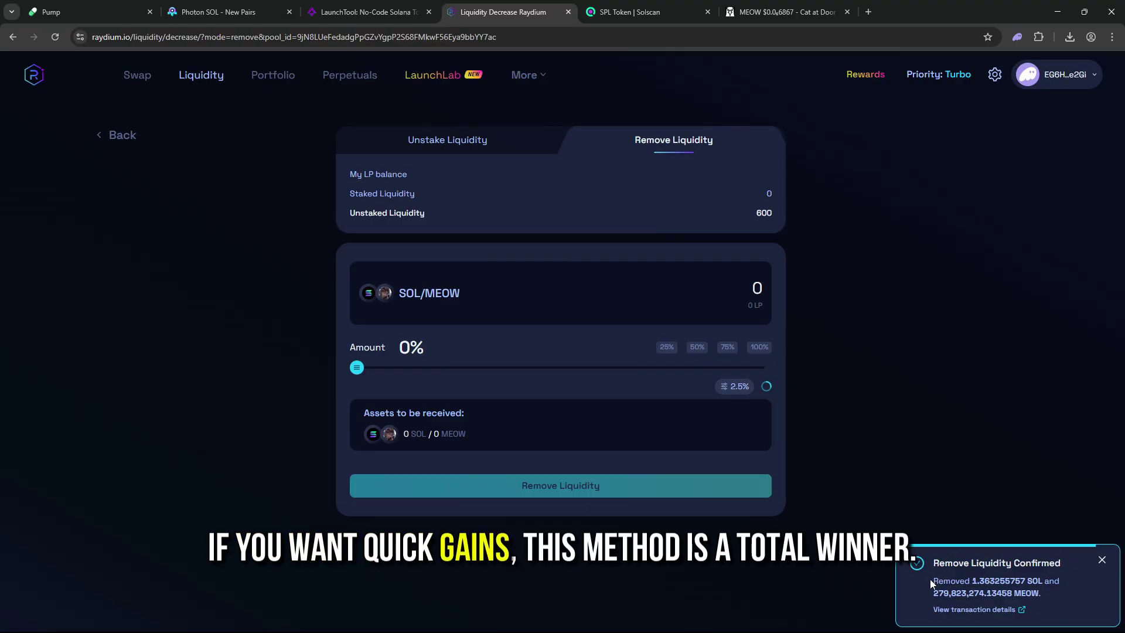
left_click(1019, 41)
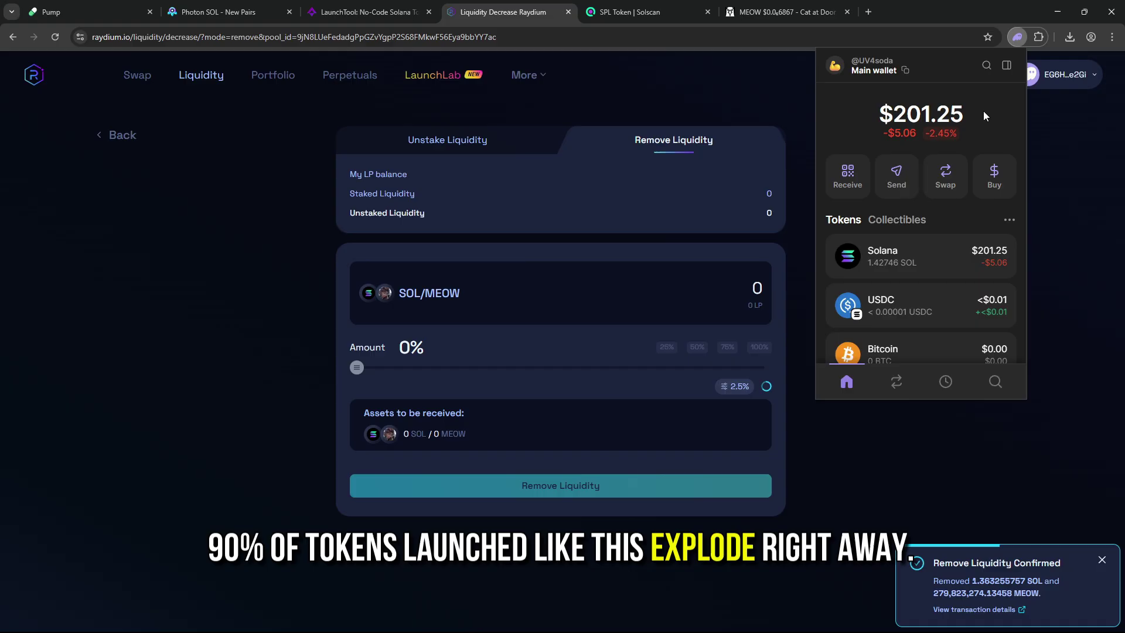